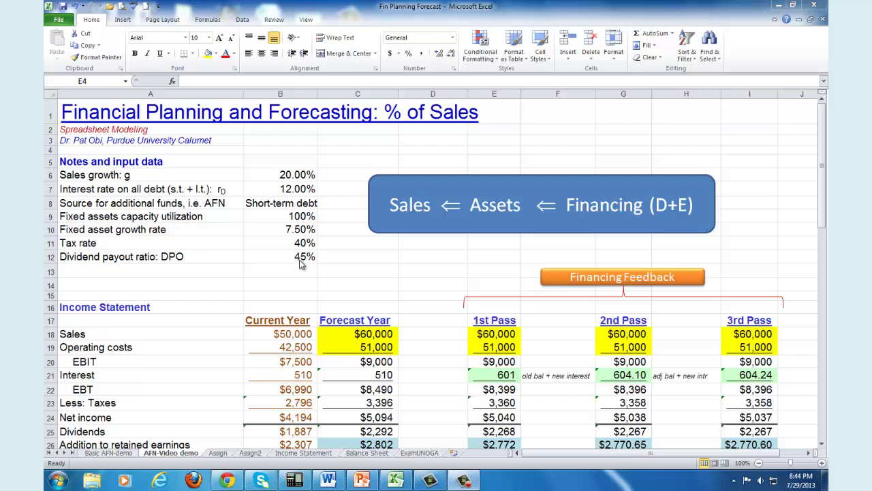
Review the Current Year income statement and balance sheet figures, including Total assets in B37
scroll(296, 280, down, 3)
drag(283, 198, 283, 330)
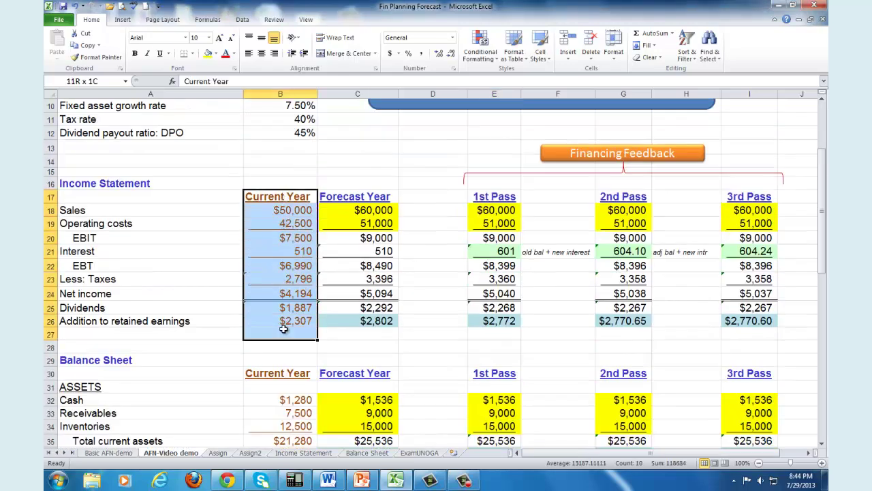
scroll(283, 330, down, 5)
click(284, 173)
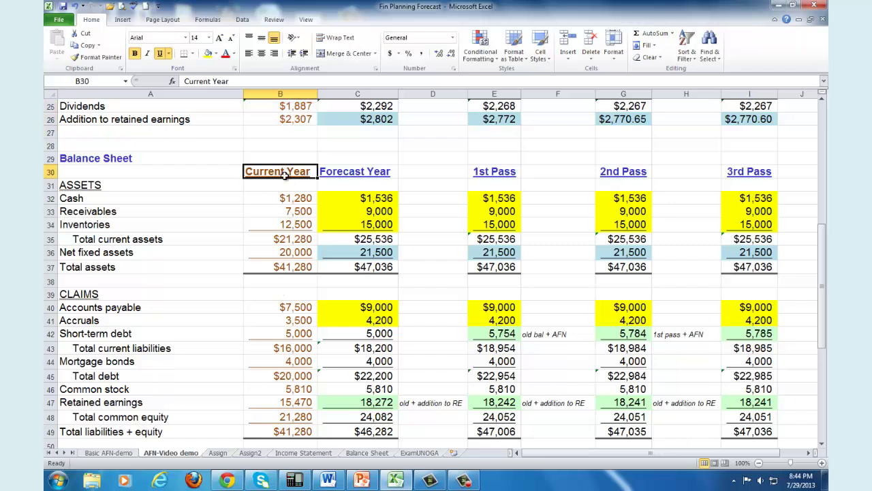
drag(285, 175, 285, 433)
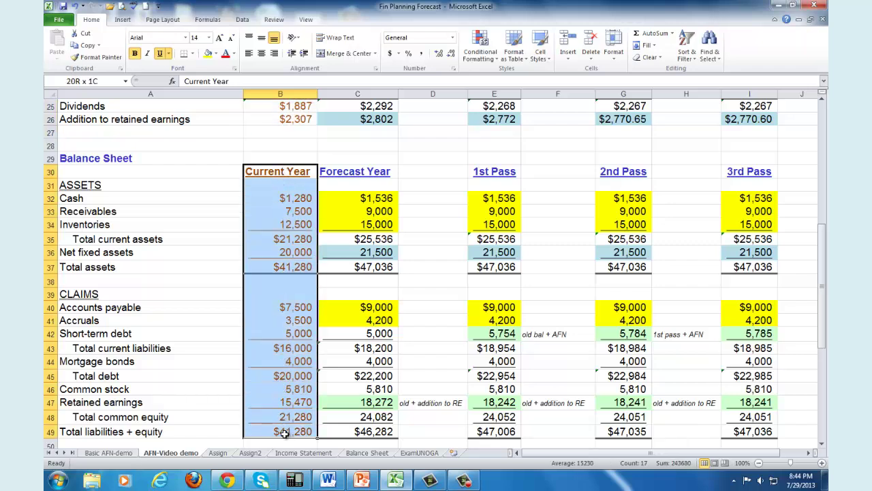
click(304, 266)
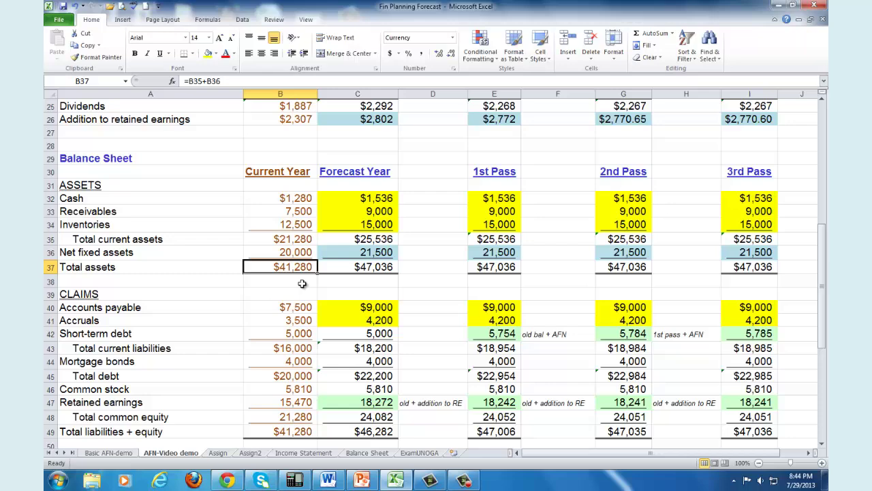
scroll(302, 281, up, 6)
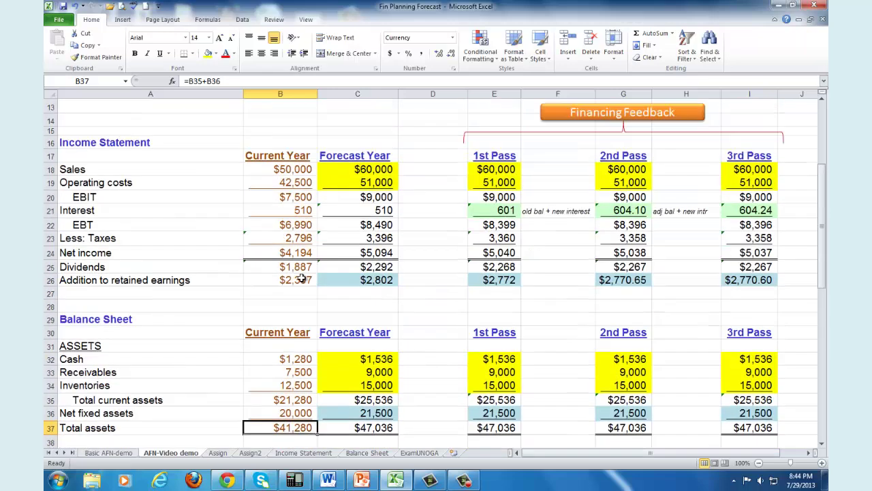
scroll(302, 278, up, 2)
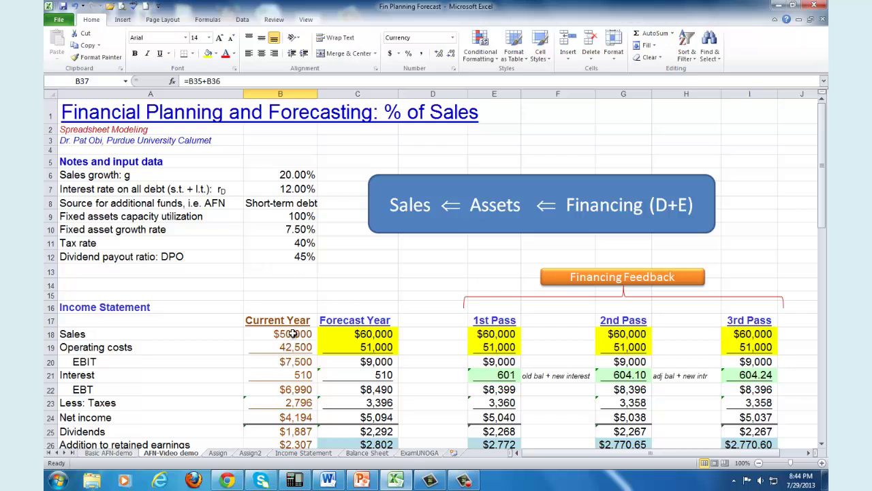
Re-enter C18 as =B18*(1+B6) so forecast sales come to $60,000
click(369, 334)
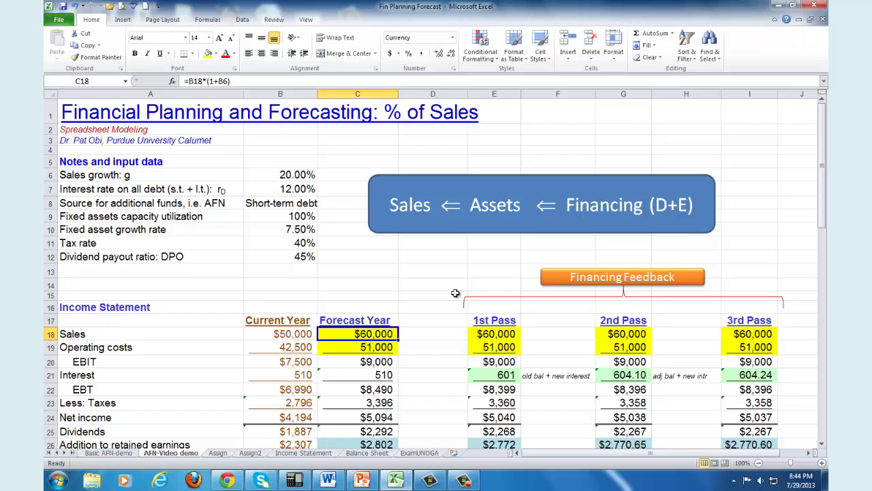
key(Delete)
text(=)
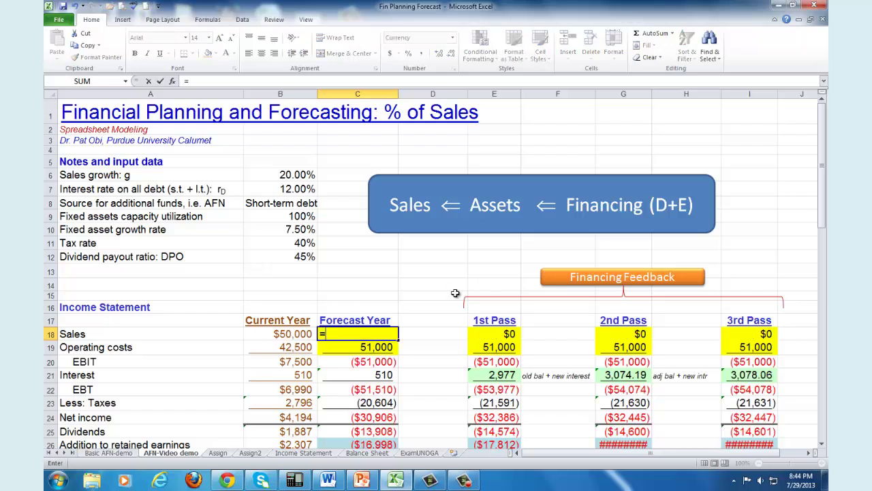
click(291, 334)
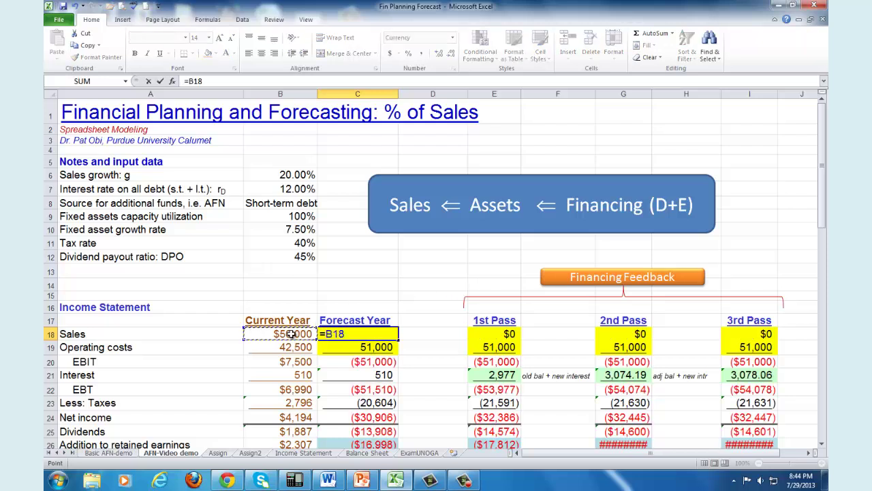
text(*(1+)
click(294, 176)
text())
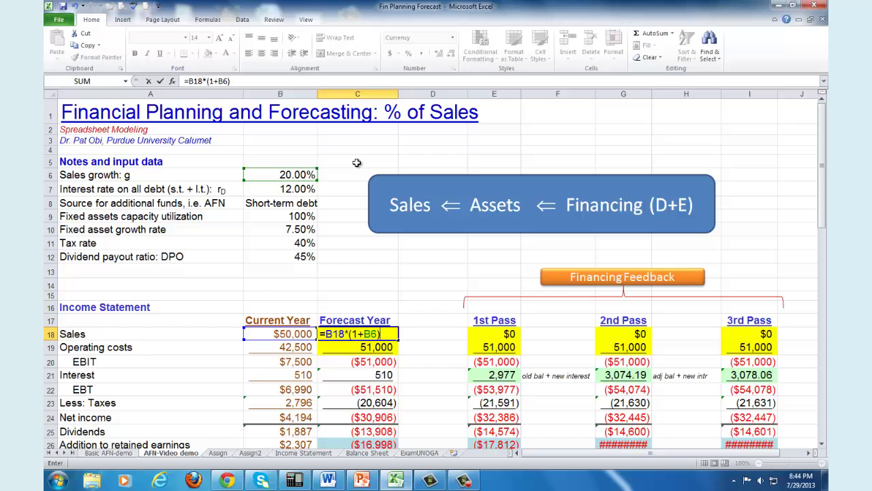
key(Return)
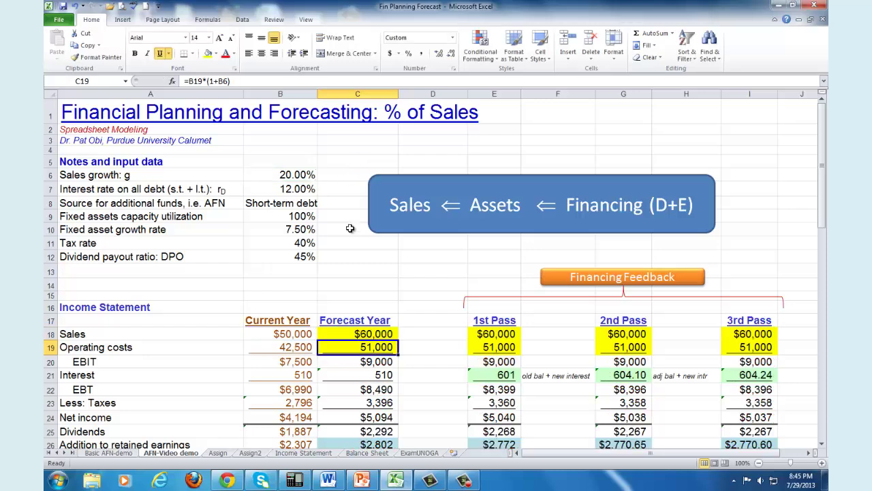
Review the Sales row and the current operating costs formula in B19
scroll(350, 229, down, 2)
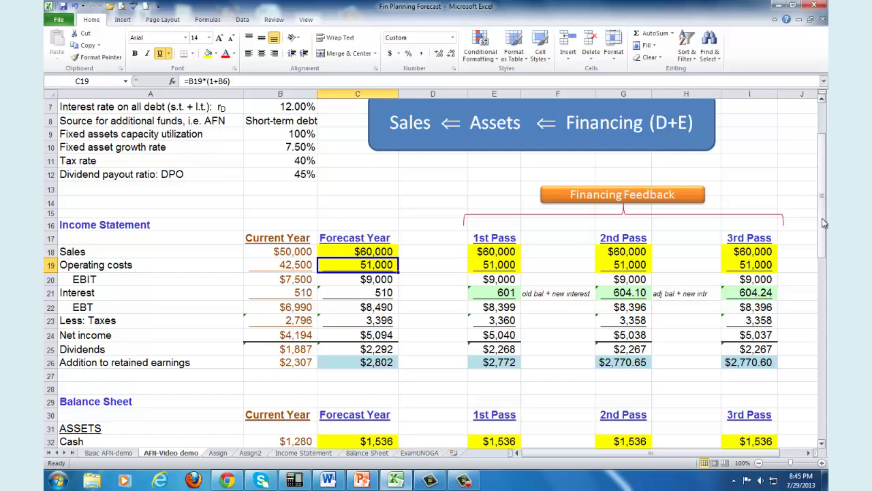
drag(824, 225, 826, 197)
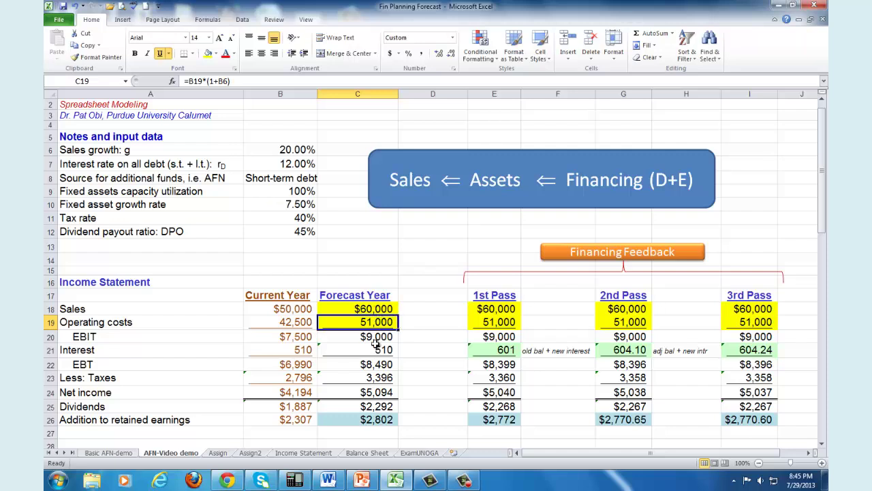
drag(81, 310, 377, 310)
drag(262, 333, 302, 328)
click(302, 326)
scroll(470, 300, up, 1)
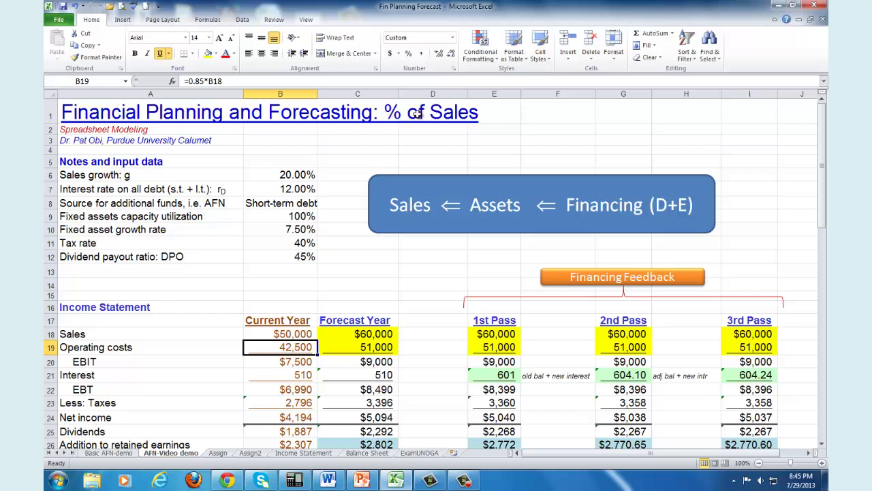
drag(281, 349, 354, 348)
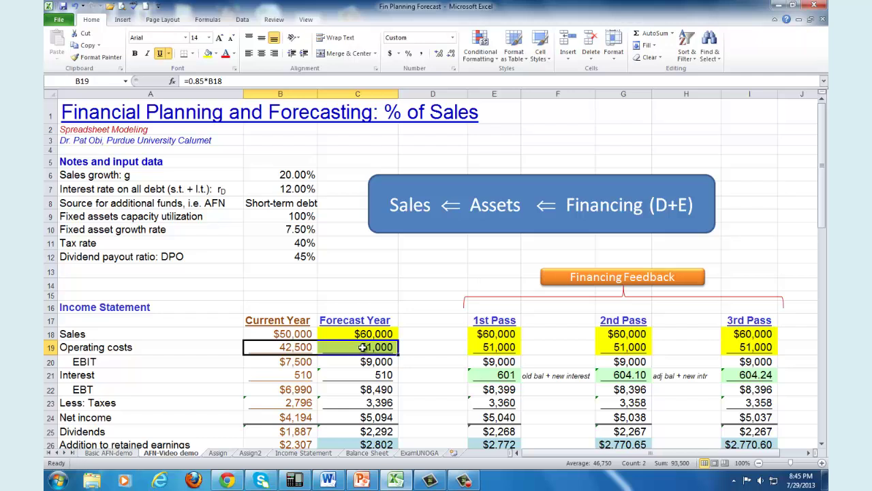
Enter =B19*(1+B6) in C19 so forecast operating costs reach 51,000
click(363, 348)
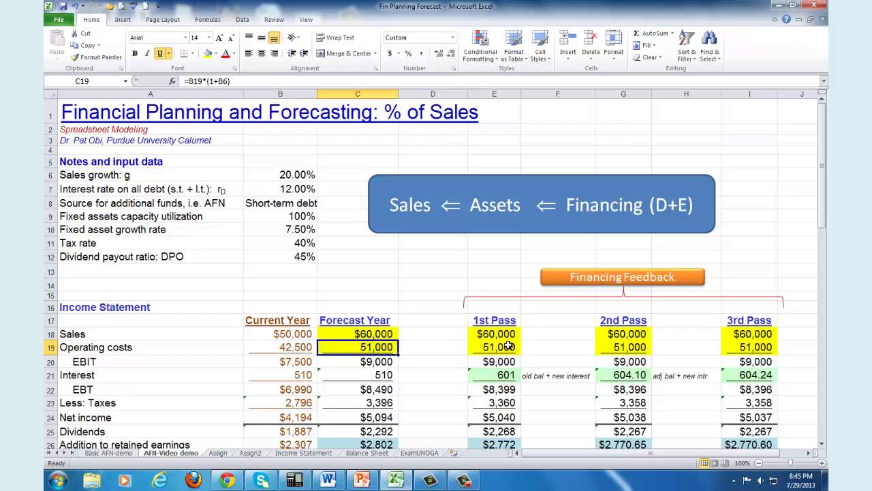
text(=)
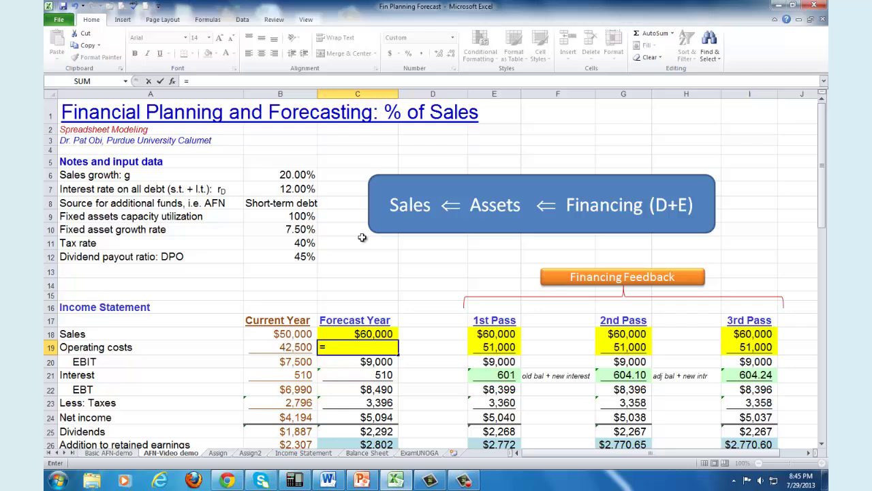
click(295, 347)
text(*)
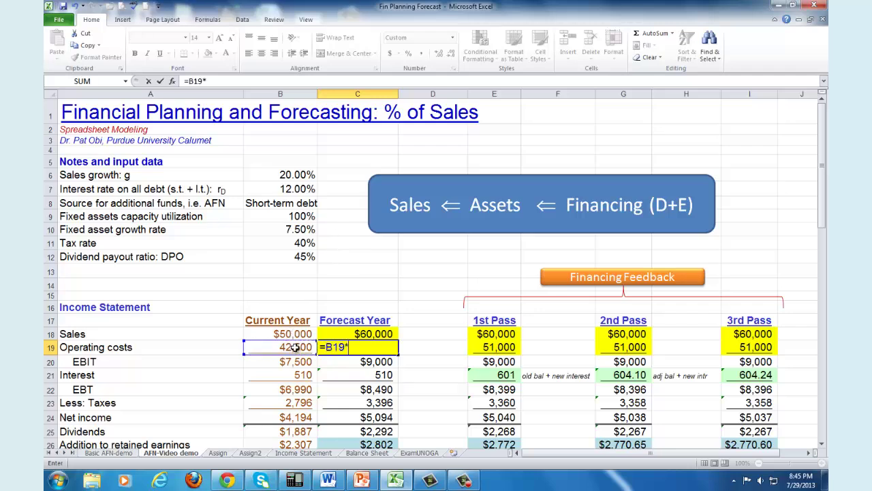
text((1+)
click(300, 175)
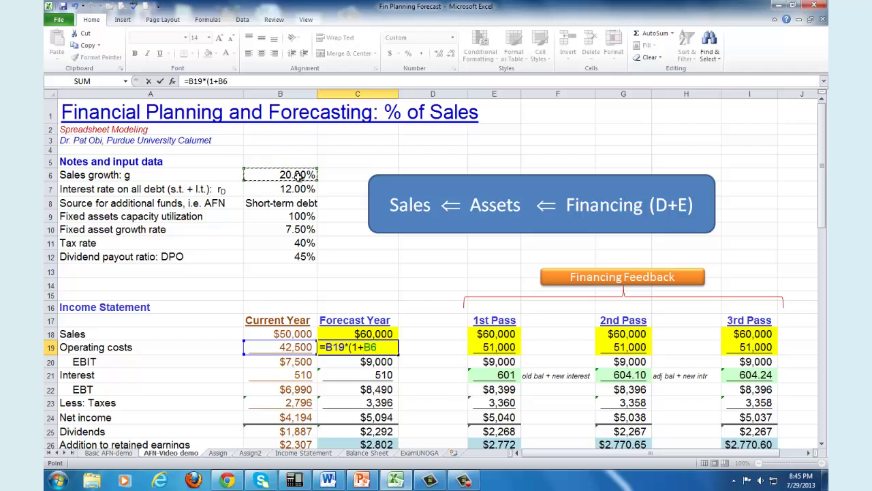
text())
key(Return)
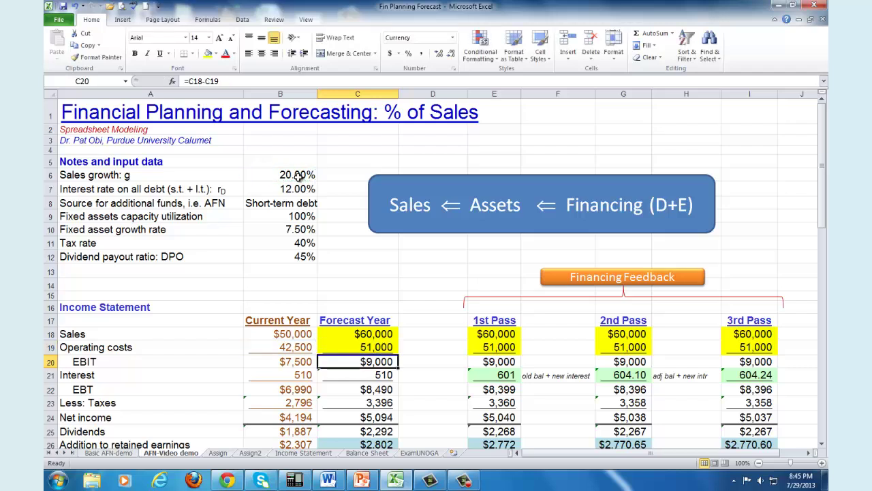
click(363, 345)
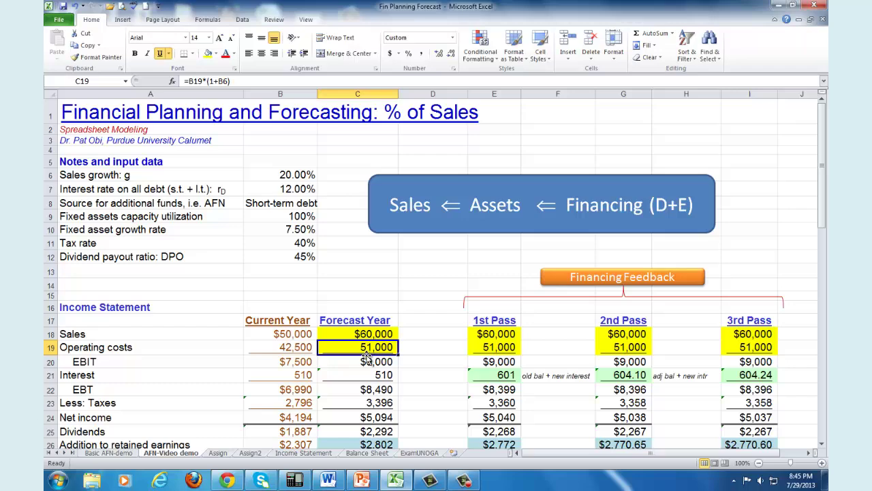
Inspect the forecast retained earnings addition and dividends formulas in C26 and C25
scroll(368, 359, down, 2)
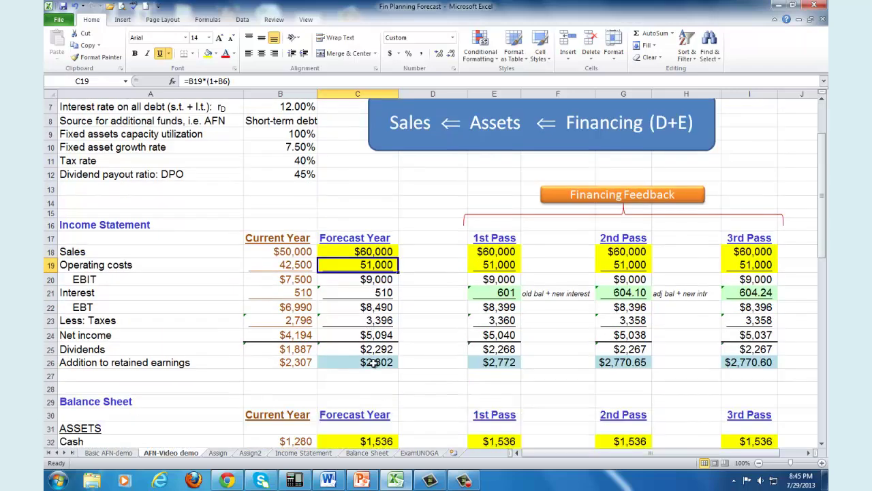
click(119, 366)
click(380, 366)
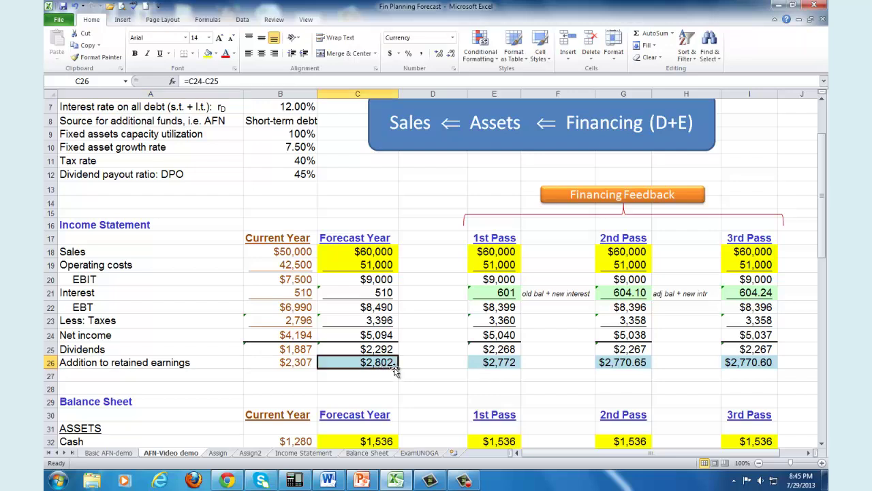
click(379, 350)
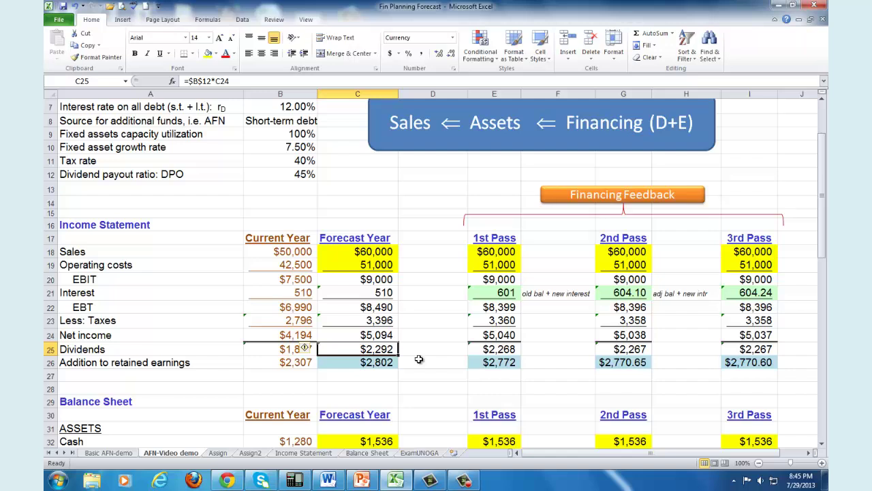
Rebuild forecast dividends in C25 as =B12*C24, payout ratio times forecast net income
key(Delete)
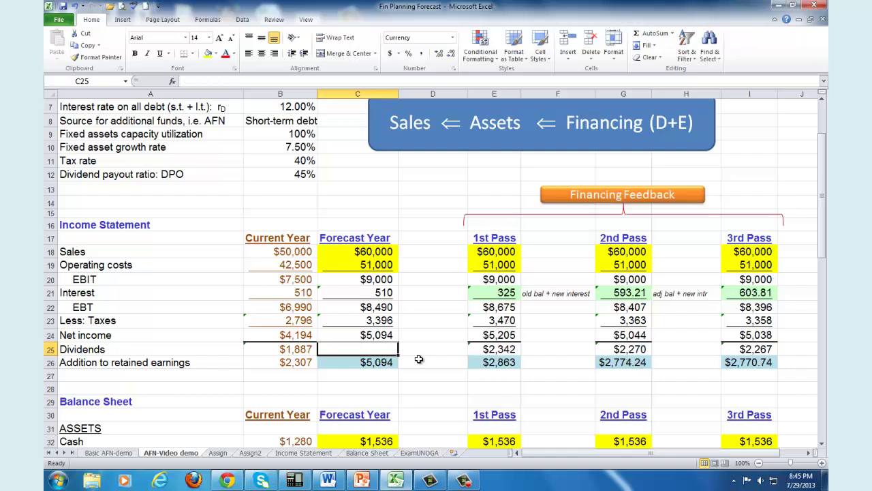
text(=)
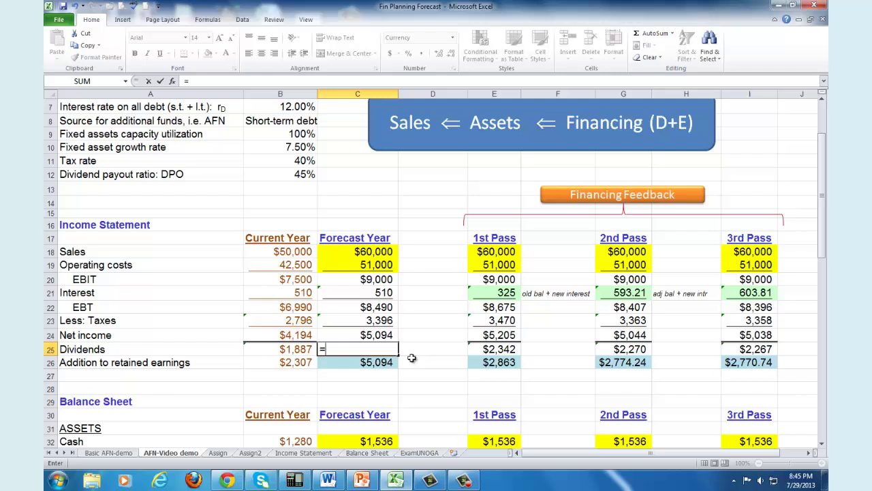
click(304, 175)
text(*)
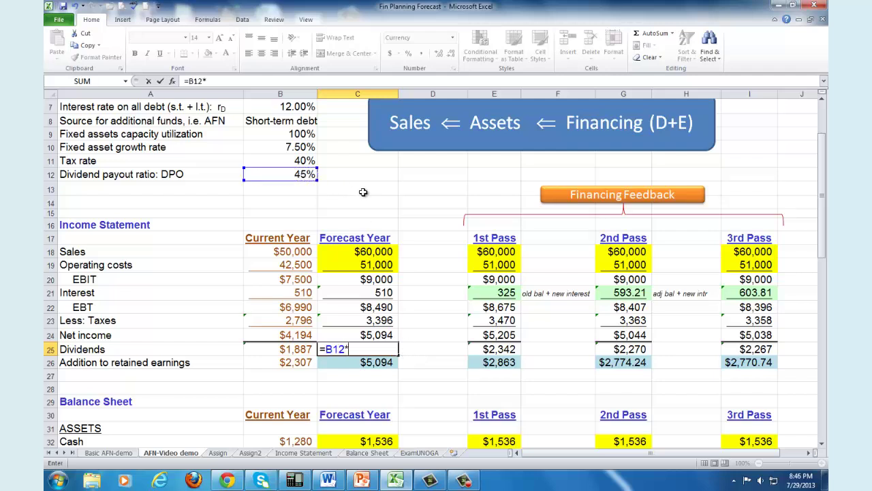
click(384, 334)
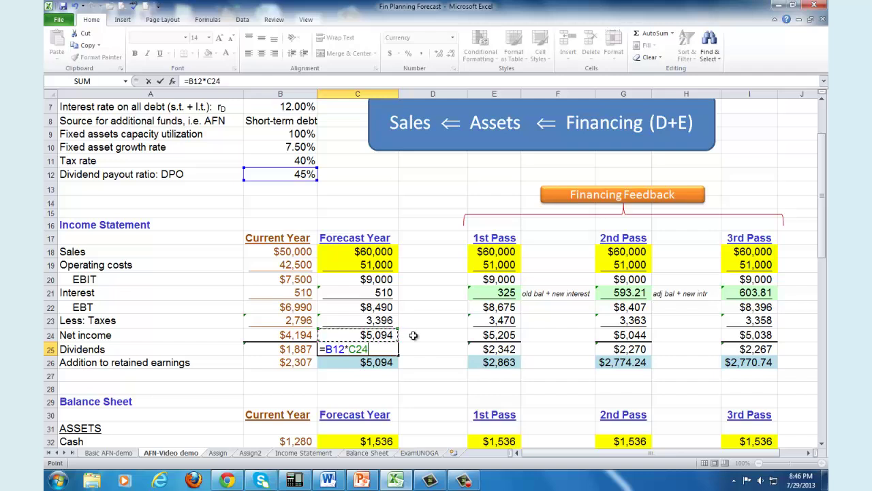
key(Return)
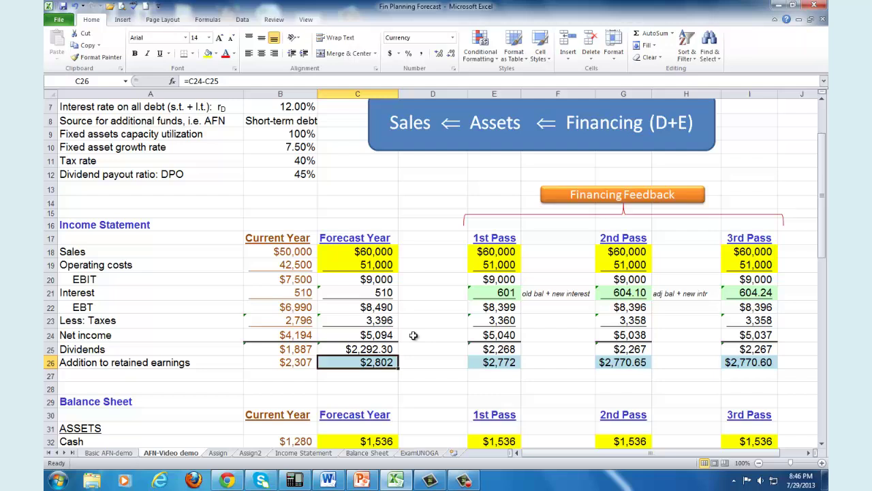
Round C25 dividends to whole dollars ($2,292) and confirm C26 reads =C24-C25
click(381, 349)
click(451, 54)
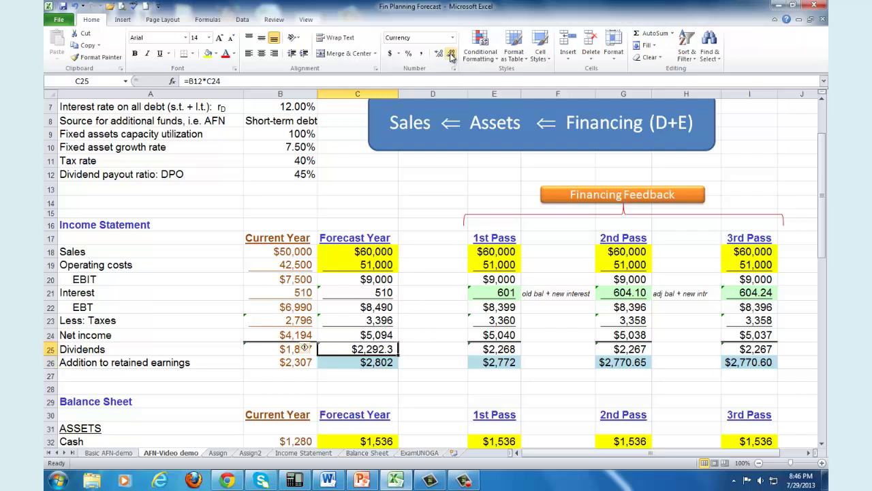
click(450, 54)
click(386, 362)
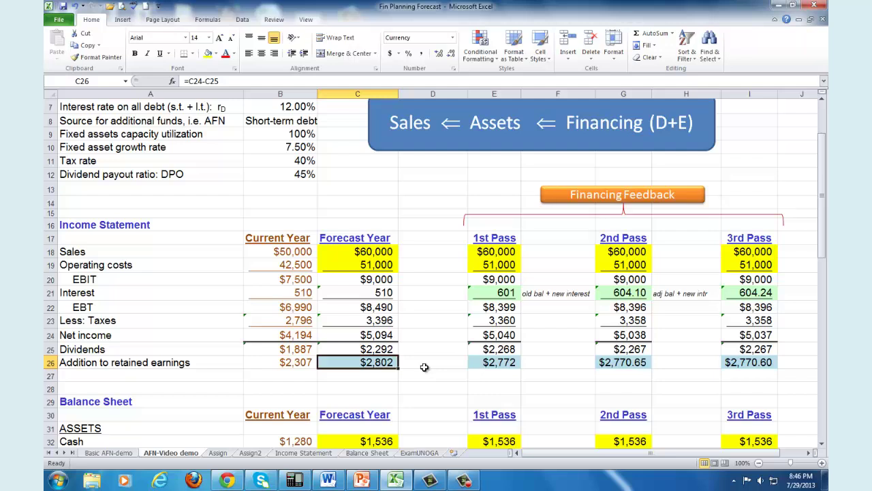
key(F2)
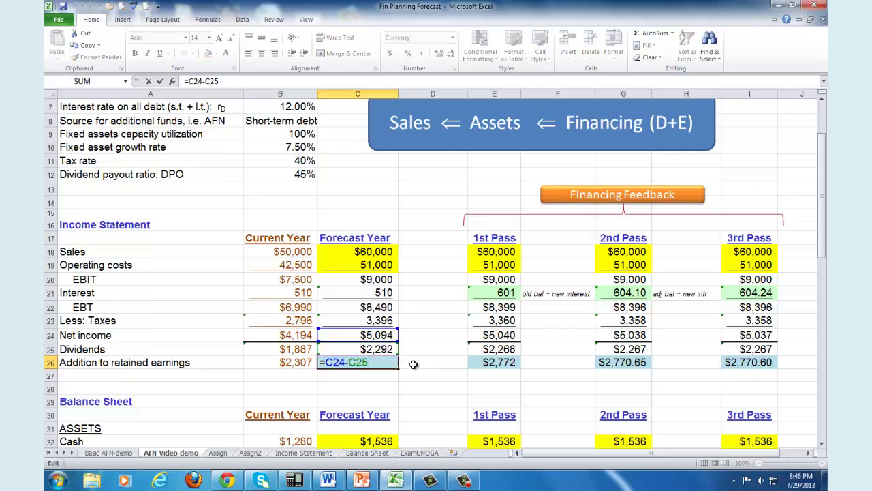
key(Escape)
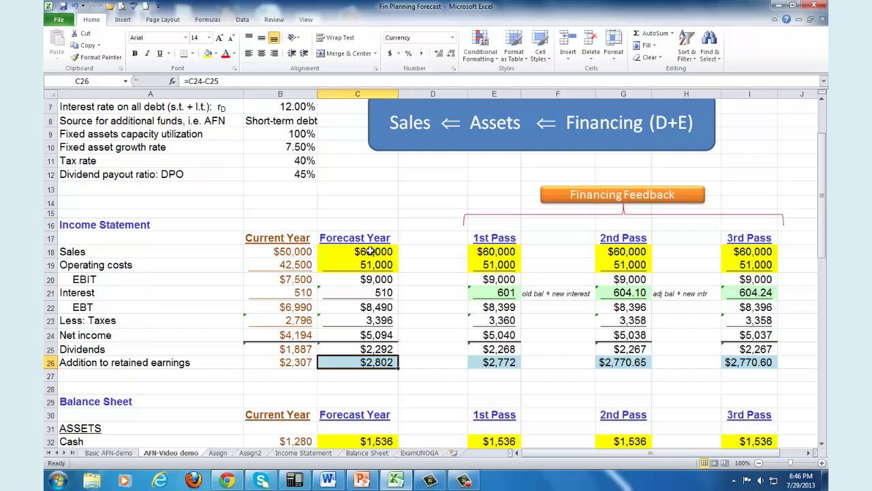
click(163, 250)
click(145, 267)
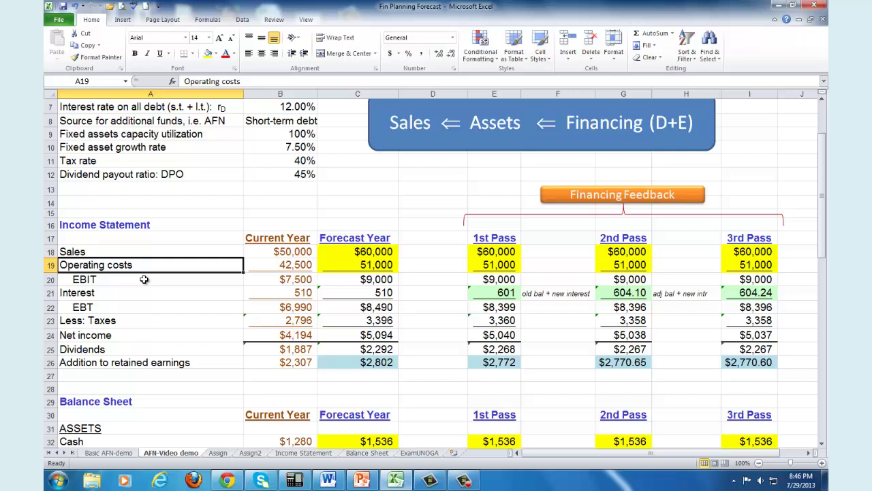
click(145, 361)
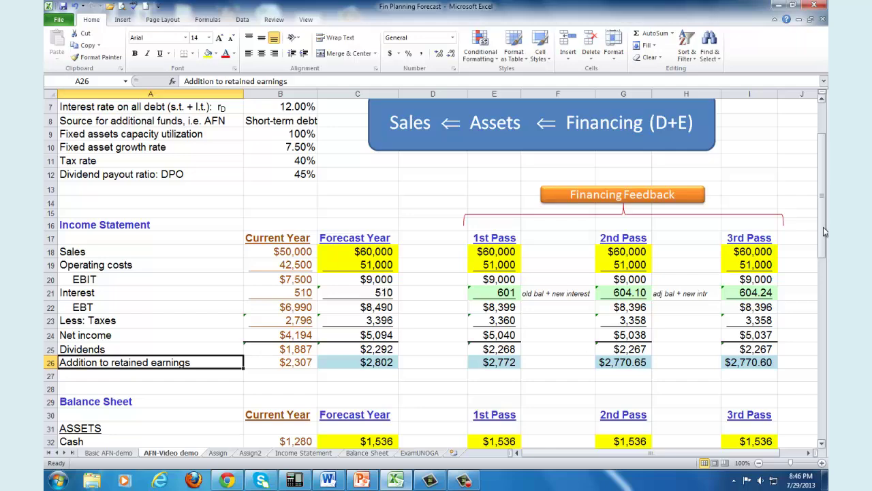
drag(825, 232, 828, 315)
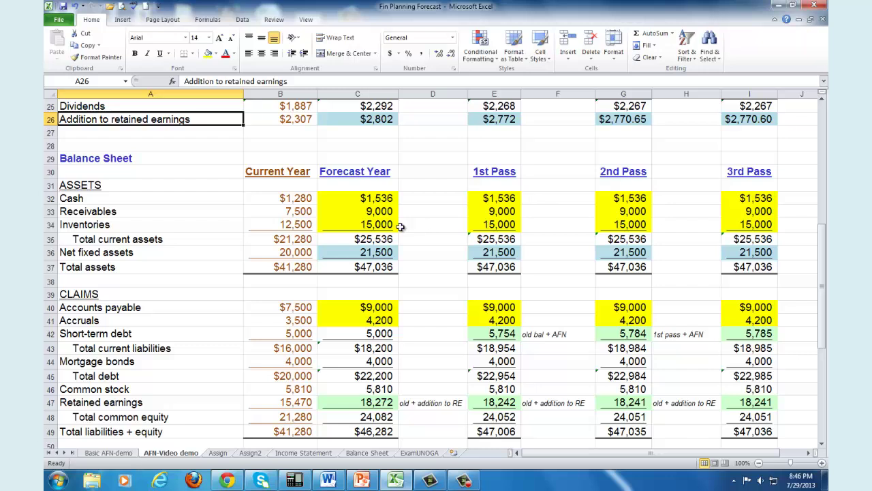
drag(65, 199, 360, 220)
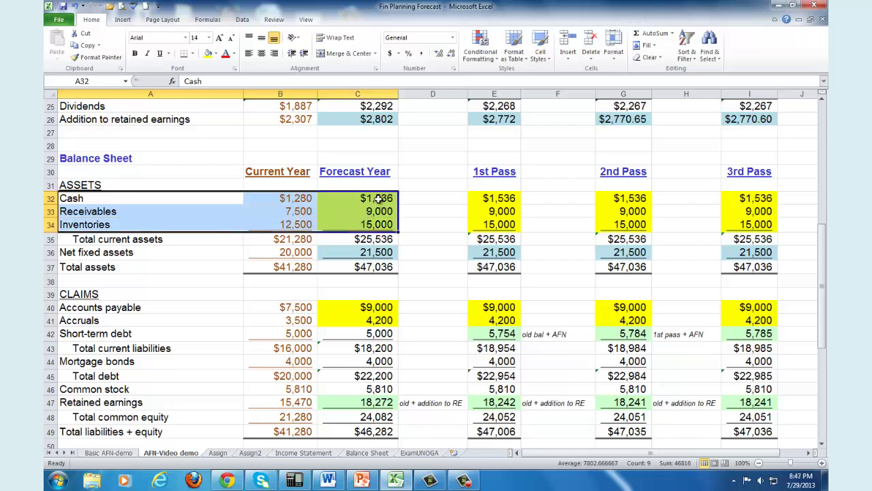
click(377, 198)
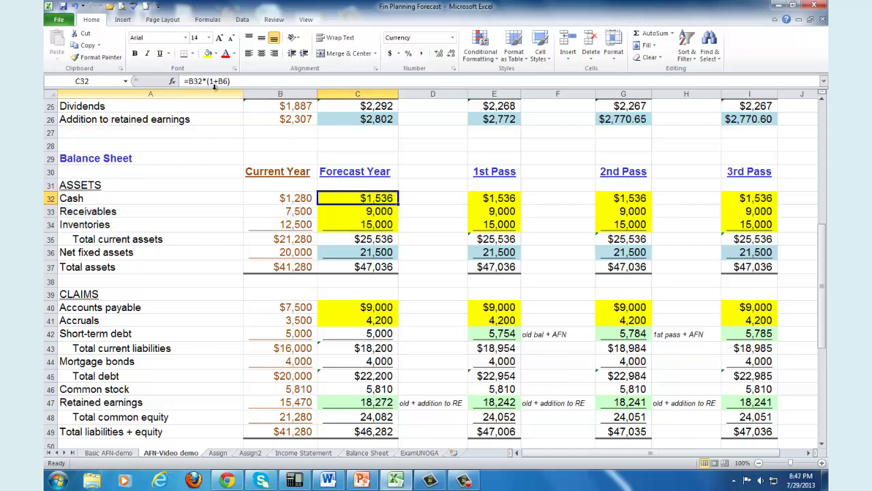
click(300, 199)
click(301, 214)
click(300, 224)
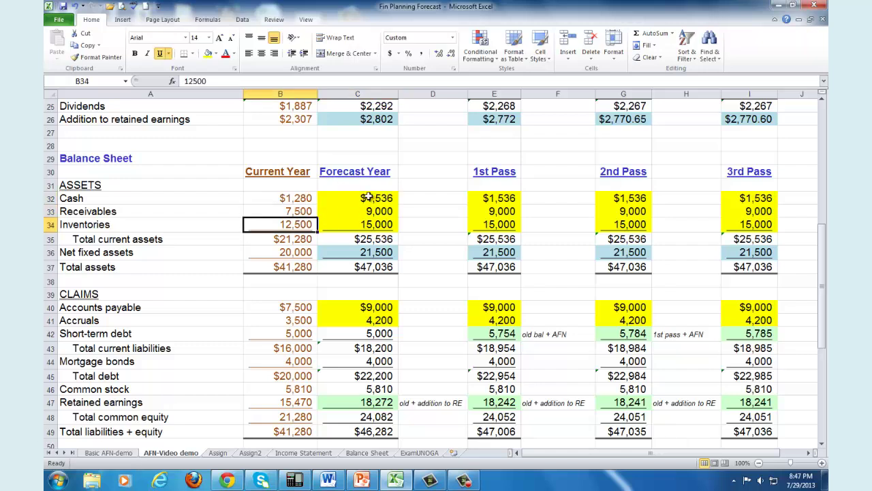
click(368, 198)
click(370, 211)
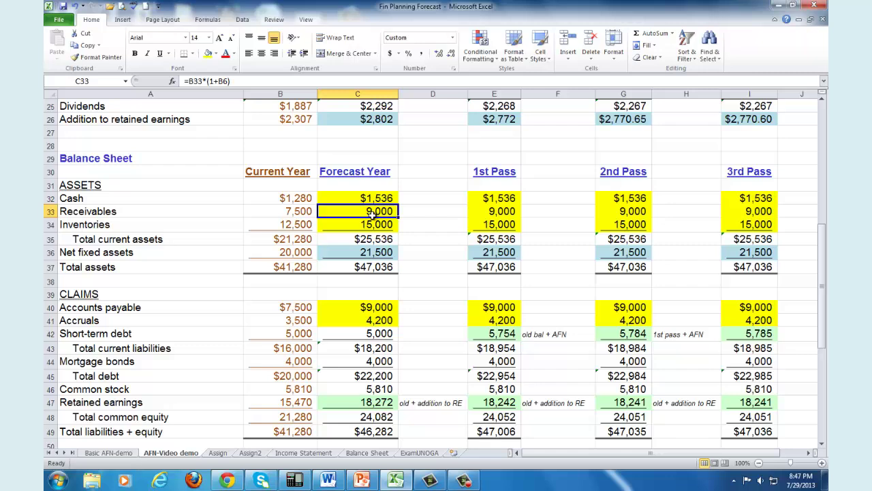
click(145, 252)
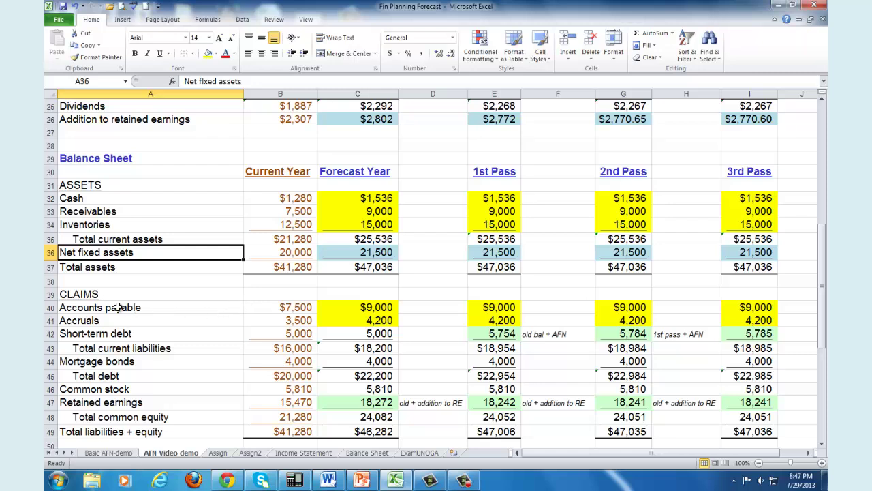
drag(117, 308, 119, 319)
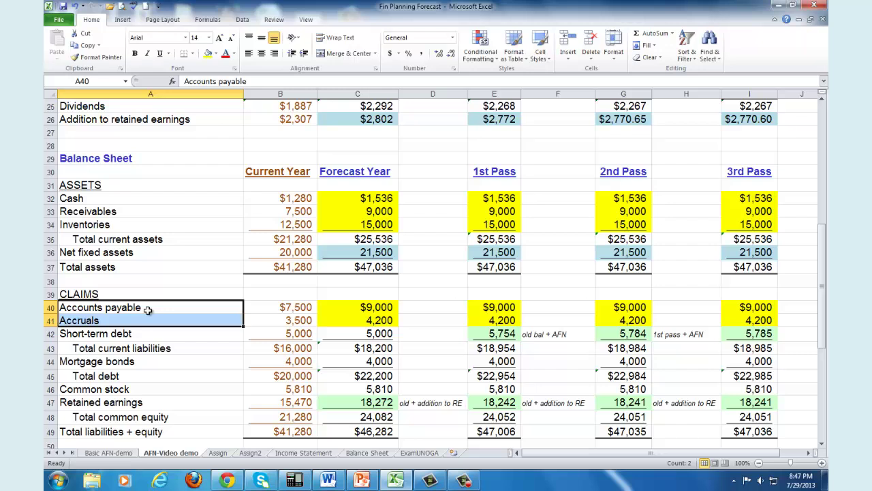
drag(362, 308, 363, 320)
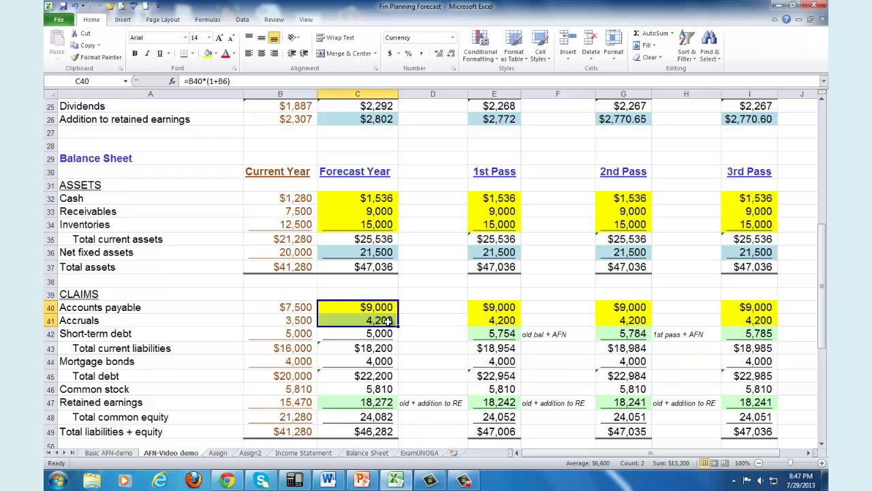
scroll(375, 387, down, 1)
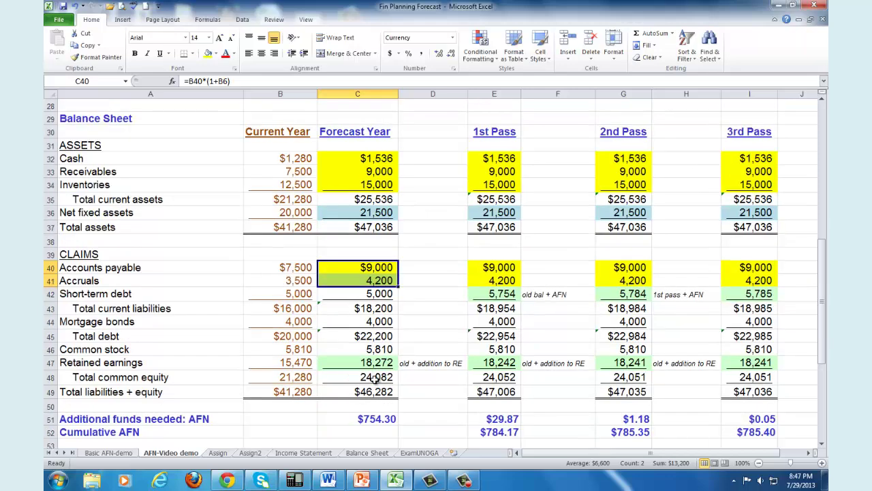
click(95, 363)
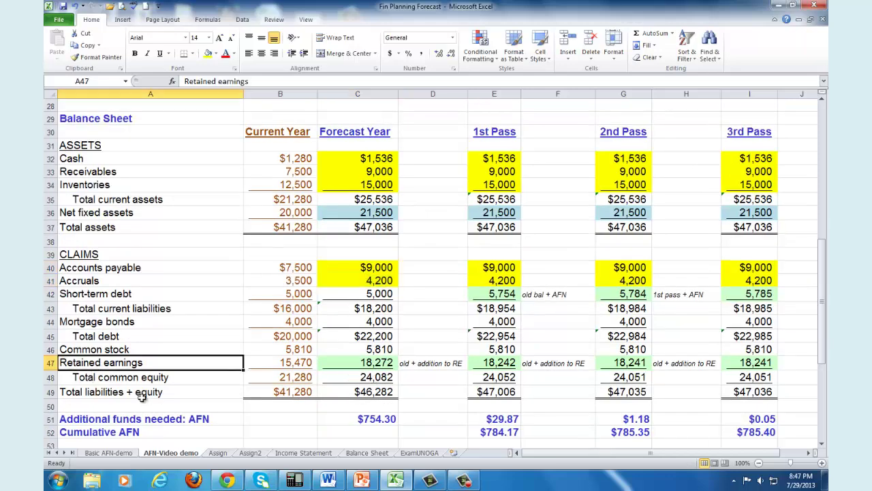
click(361, 365)
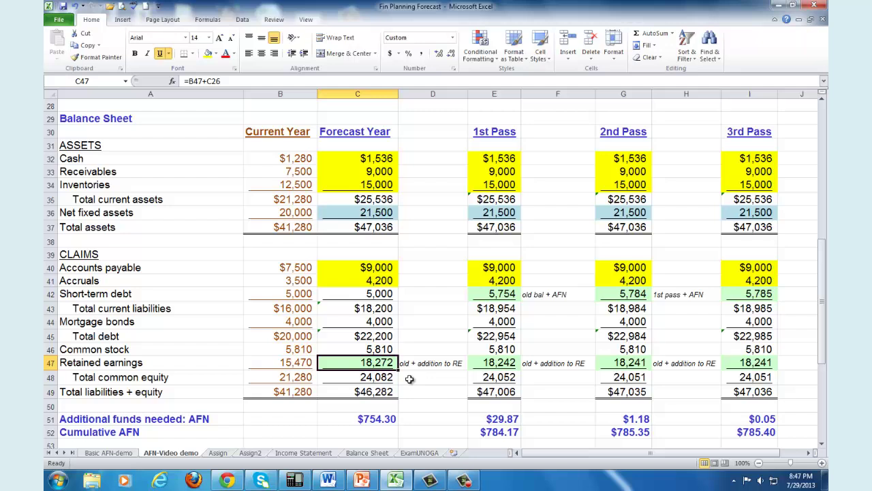
key(Delete)
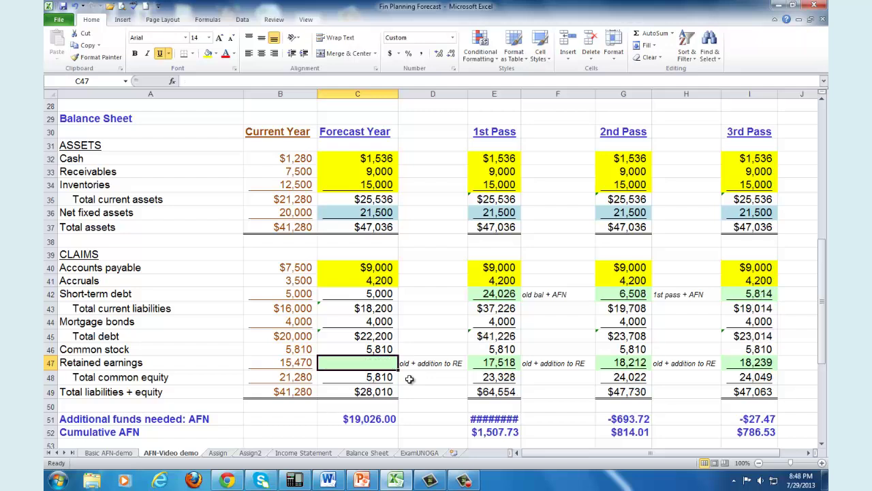
text(=)
click(305, 365)
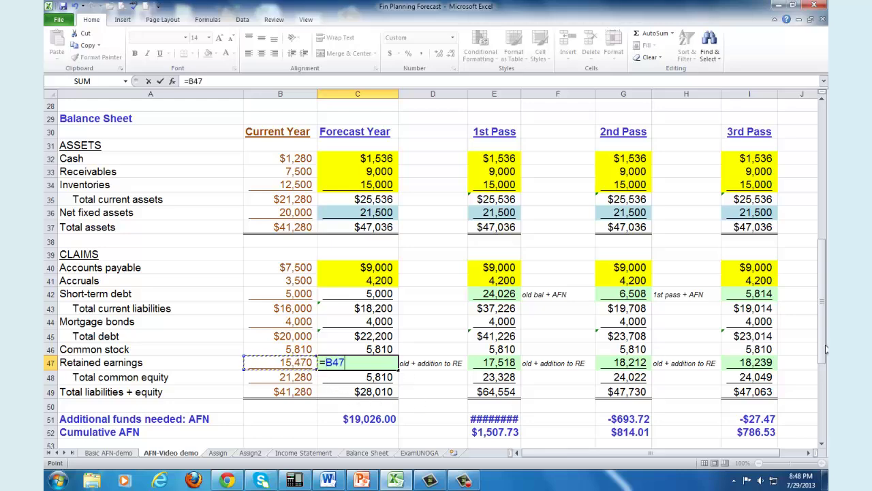
drag(827, 349, 823, 332)
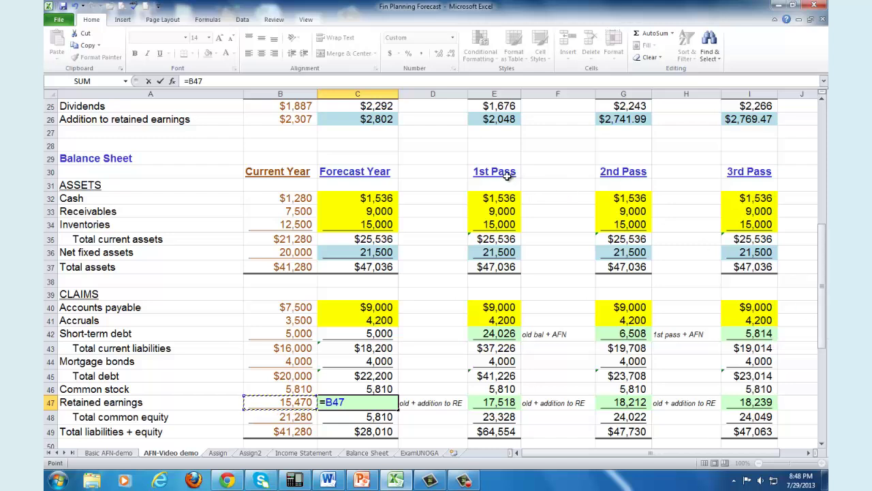
text(+)
click(377, 124)
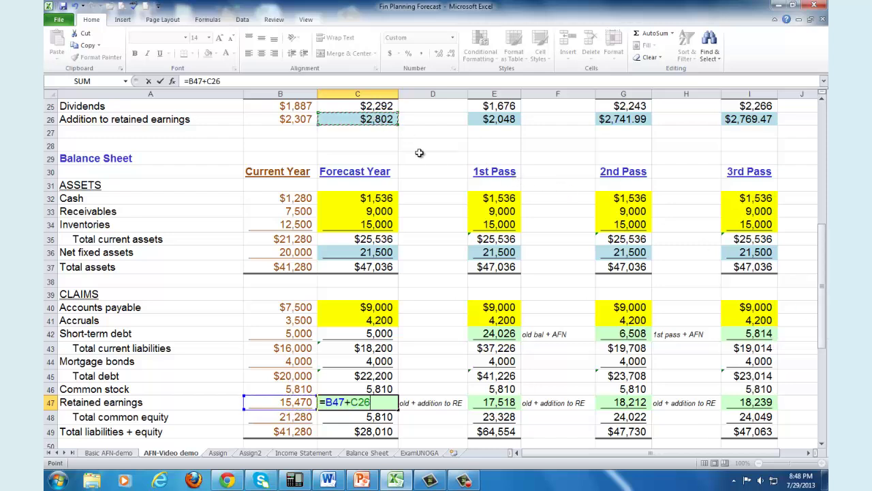
key(Return)
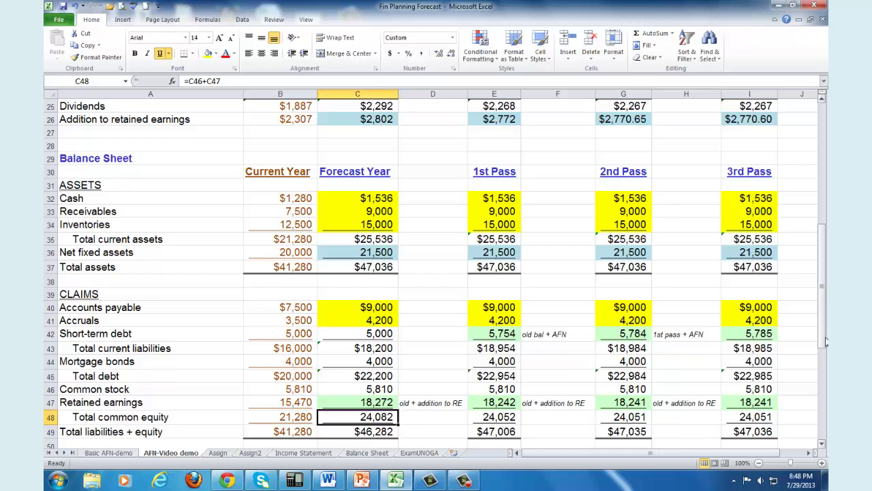
drag(825, 342, 825, 348)
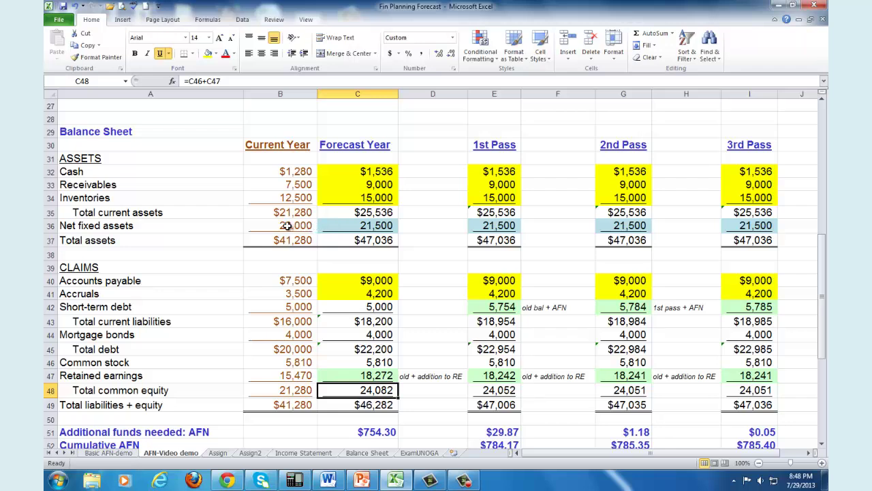
click(159, 228)
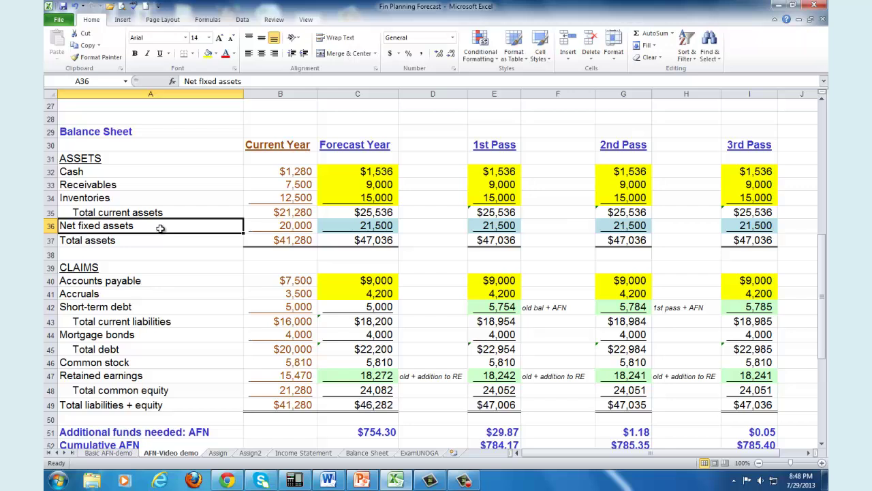
click(360, 226)
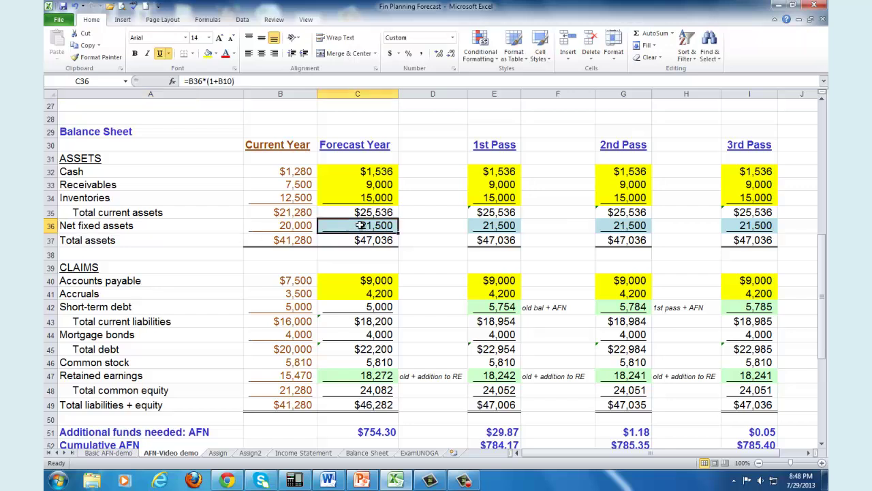
text(=)
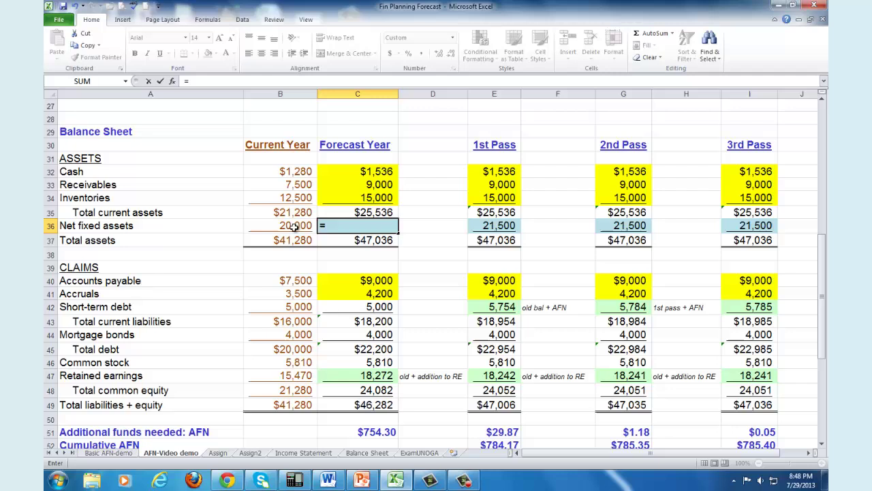
click(294, 227)
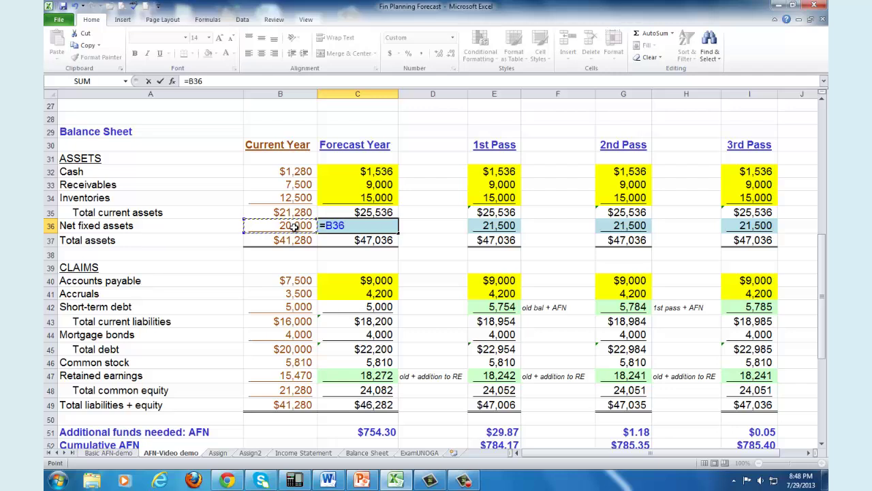
key(Return)
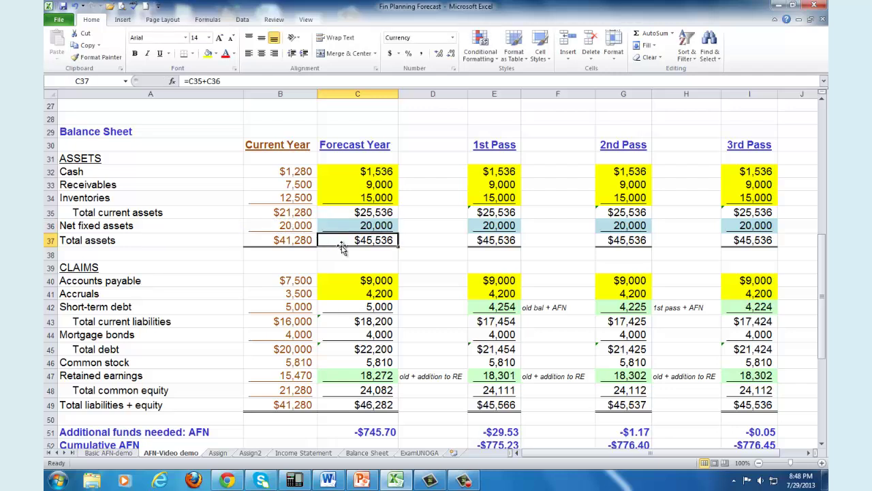
click(75, 6)
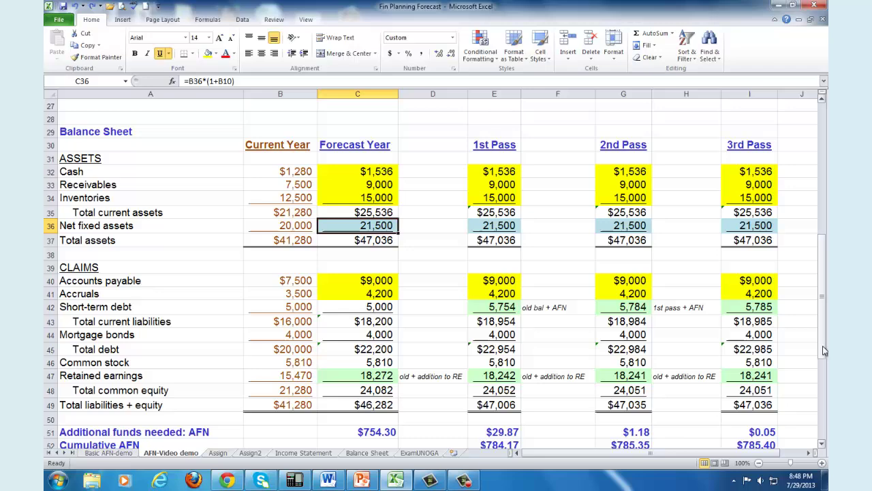
drag(825, 350, 825, 217)
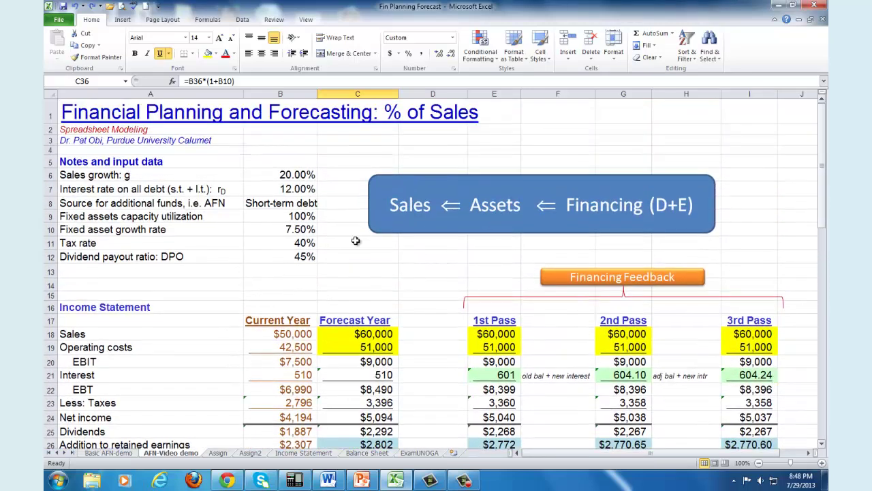
click(299, 230)
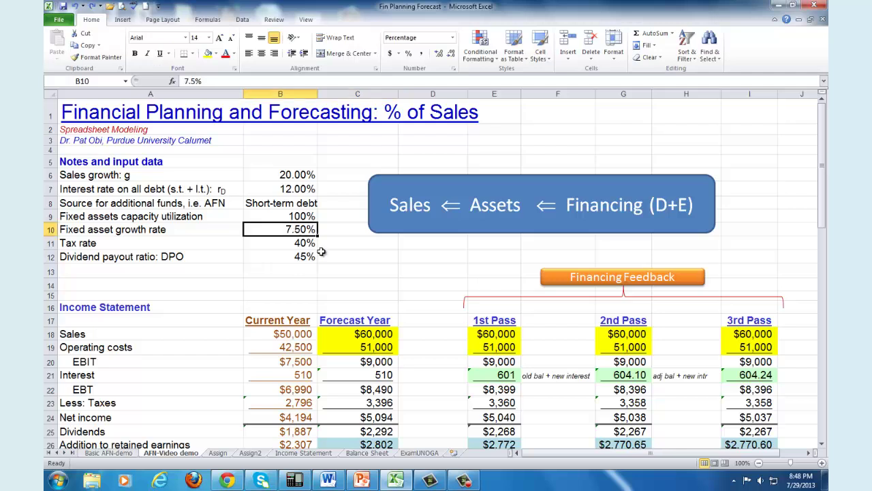
drag(825, 208, 825, 358)
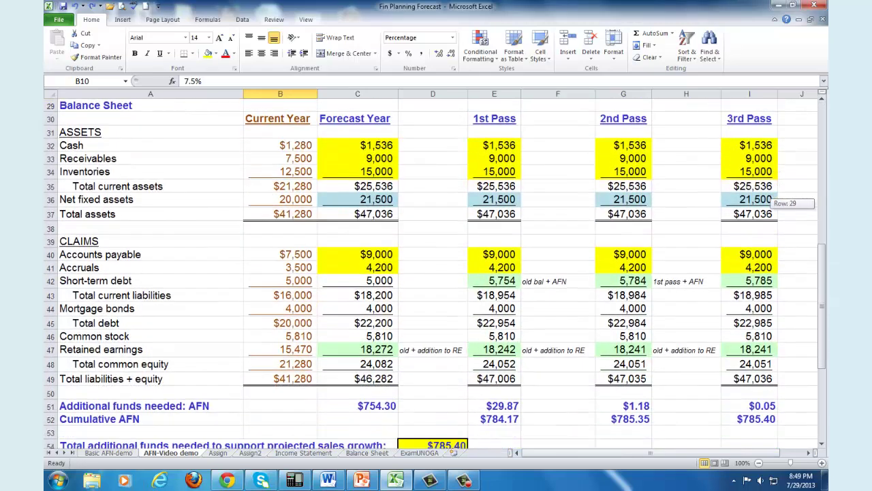
click(377, 200)
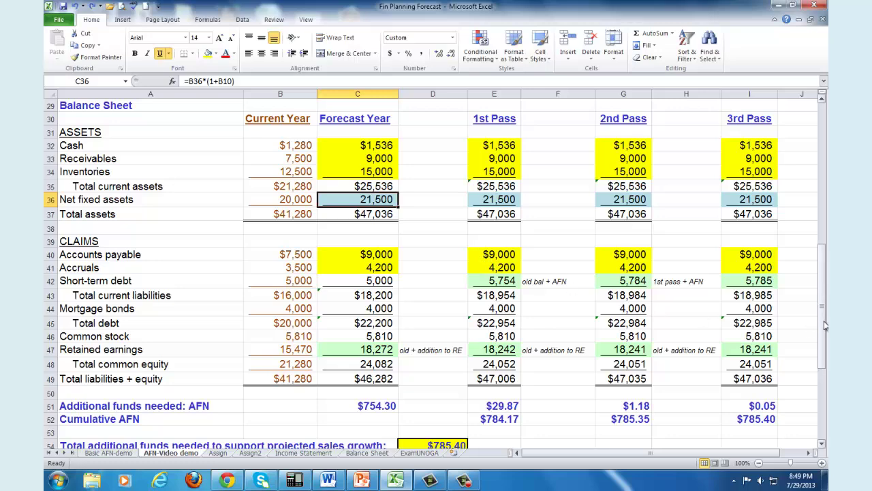
drag(824, 330, 825, 332)
drag(371, 132, 374, 181)
click(368, 199)
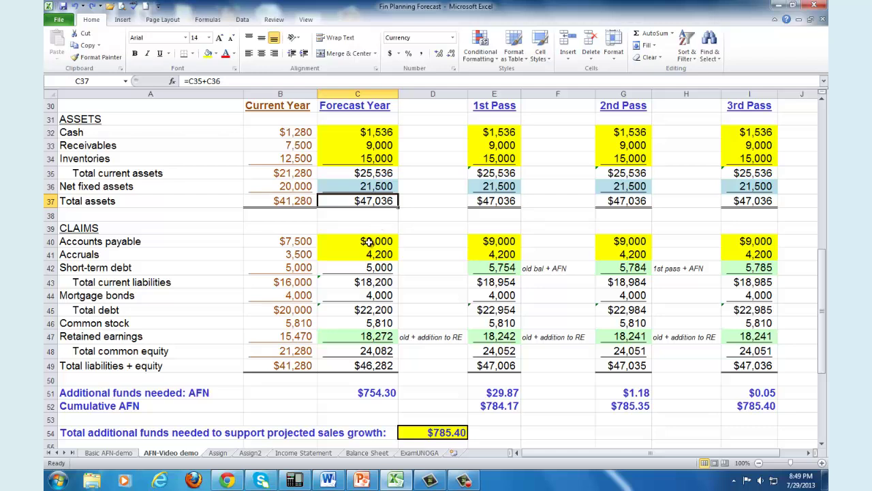
drag(368, 243, 368, 354)
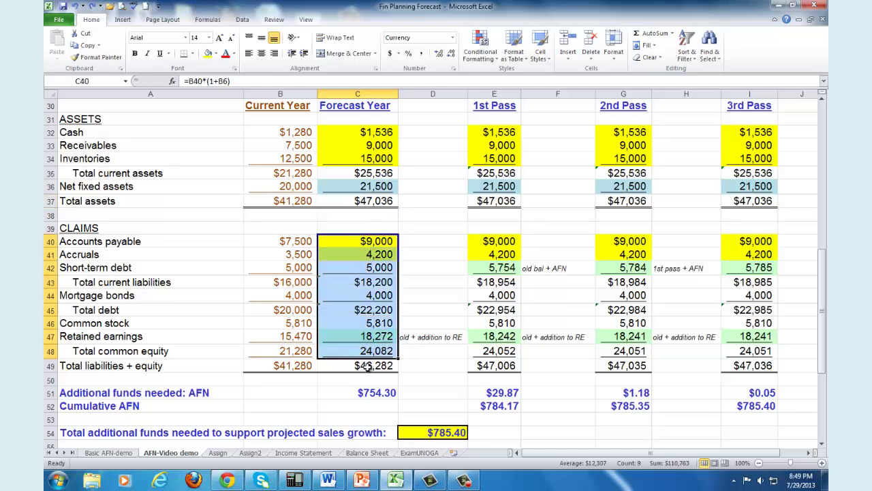
click(368, 368)
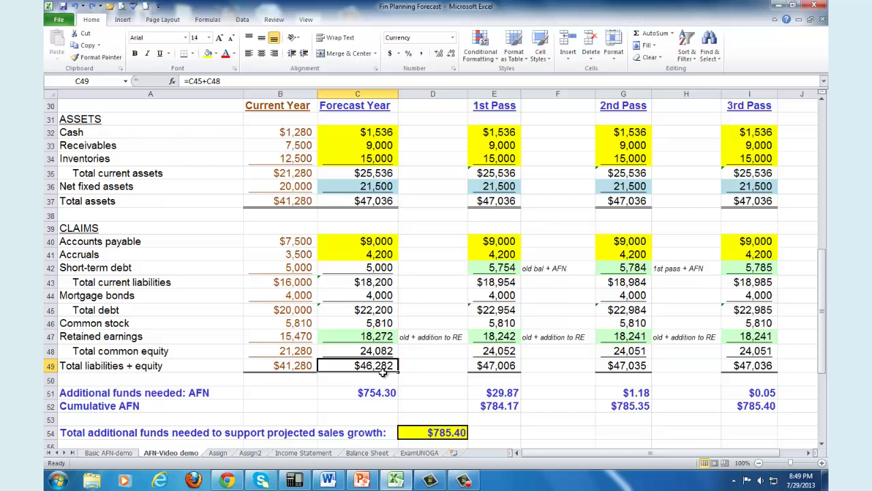
click(369, 201)
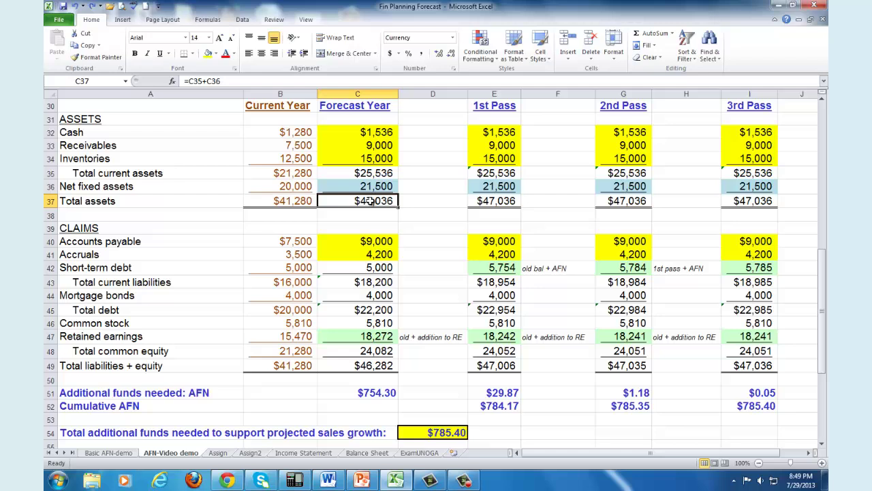
click(377, 368)
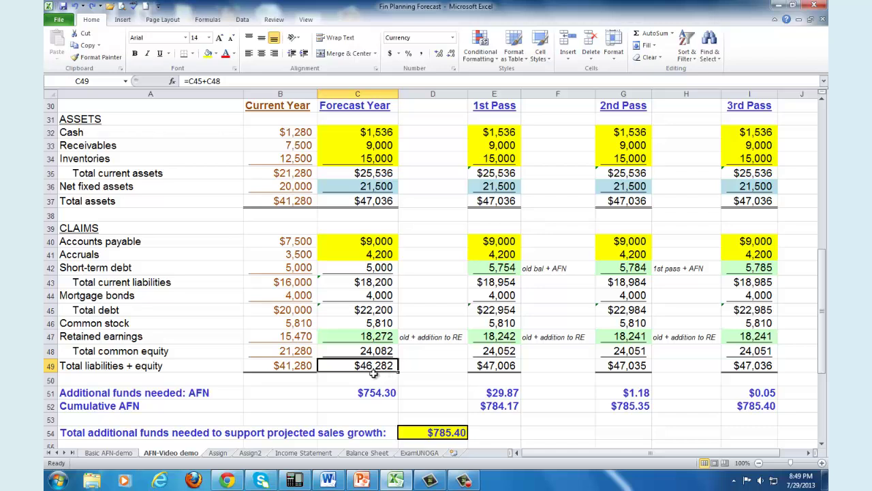
click(378, 395)
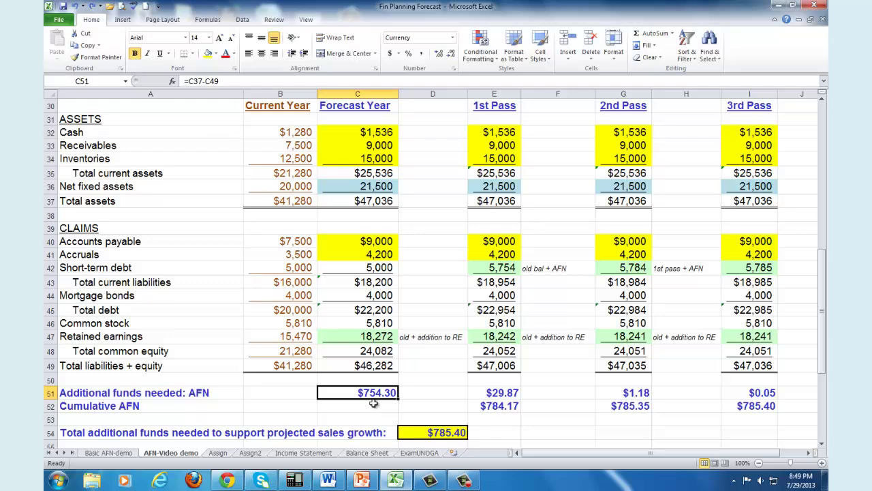
drag(822, 355, 826, 231)
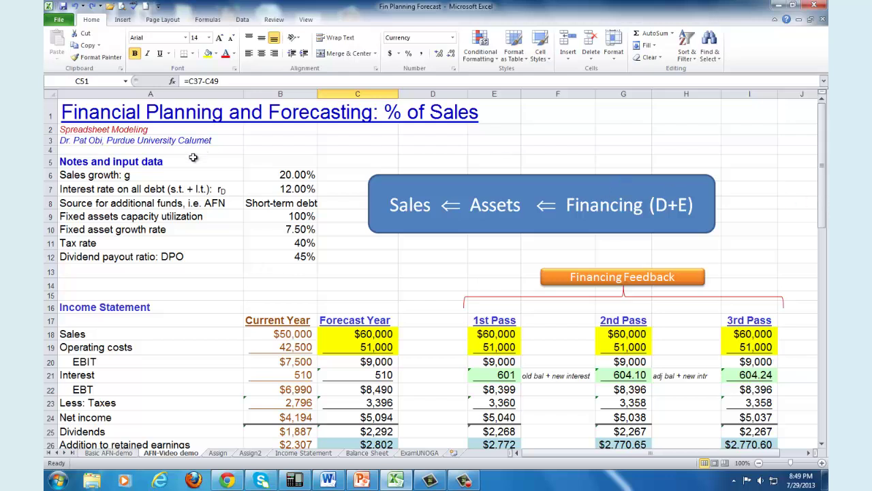
click(127, 204)
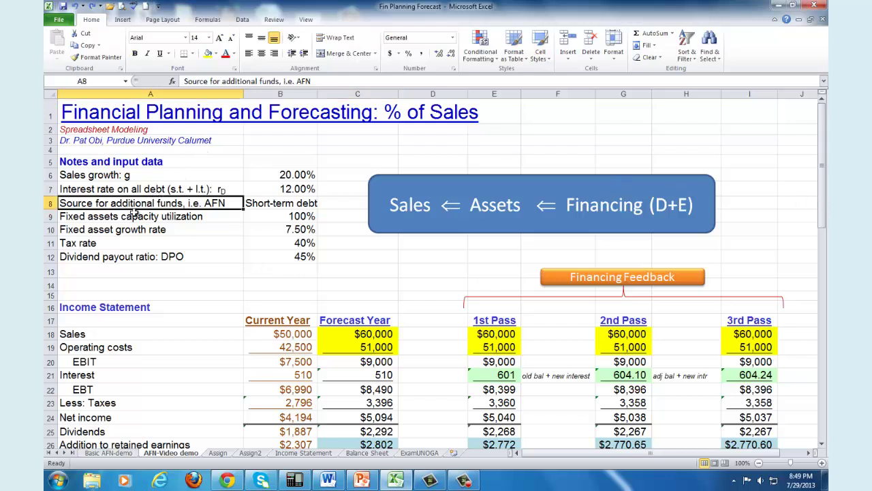
click(259, 204)
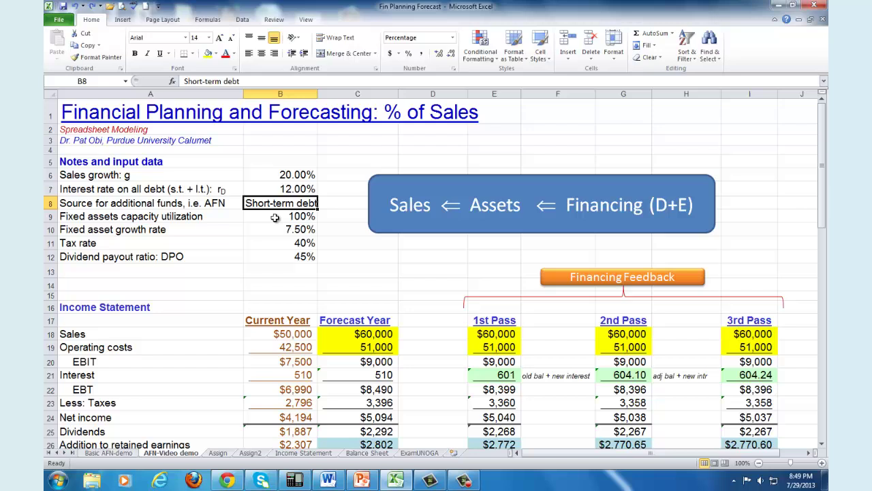
click(287, 191)
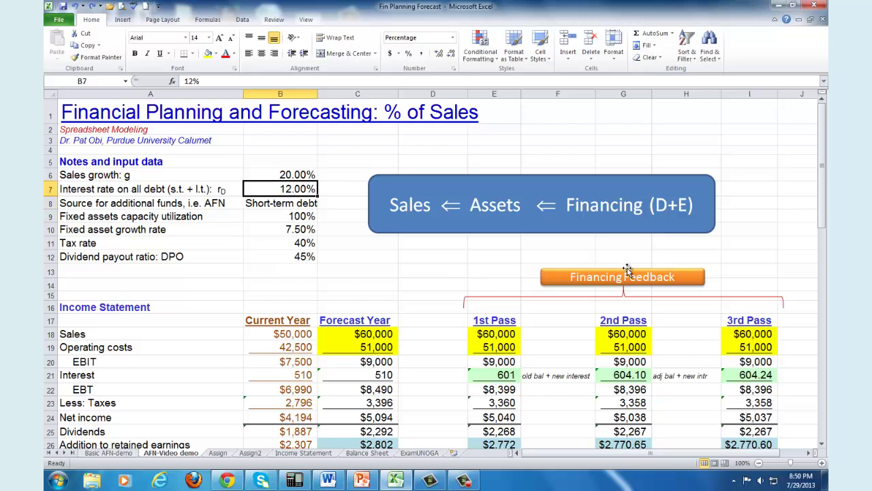
drag(823, 200, 823, 245)
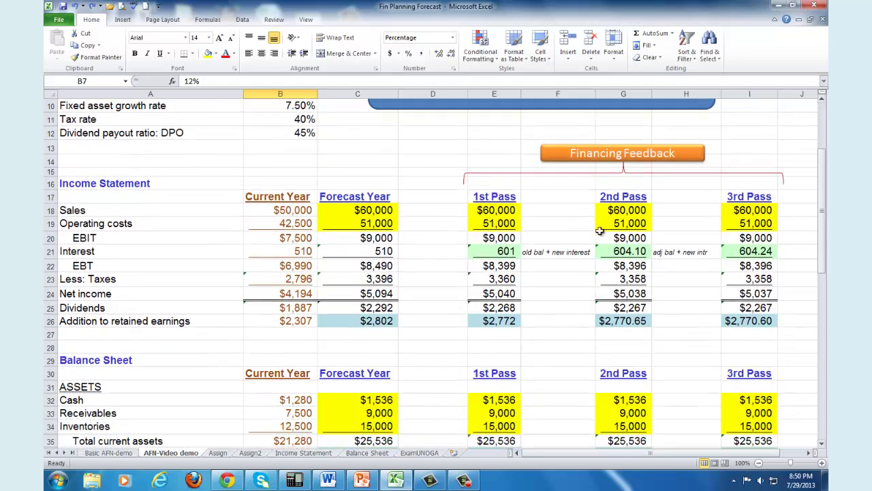
drag(494, 211, 488, 320)
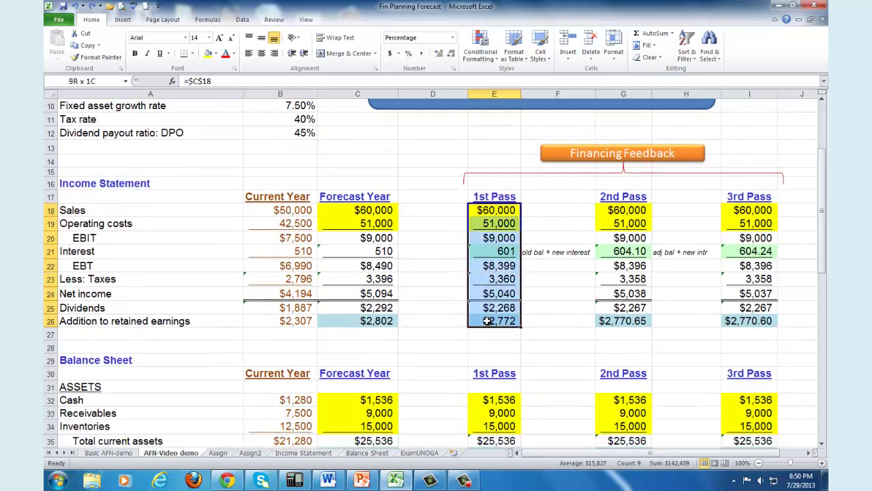
click(496, 252)
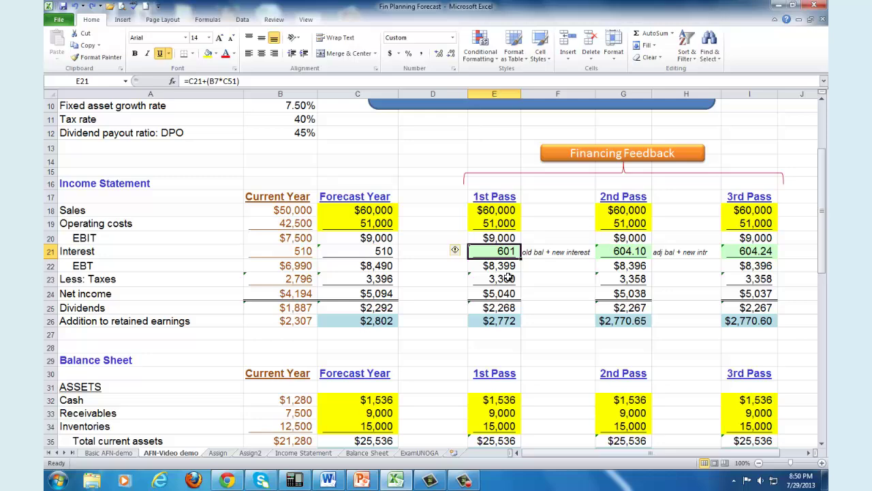
drag(823, 218, 825, 361)
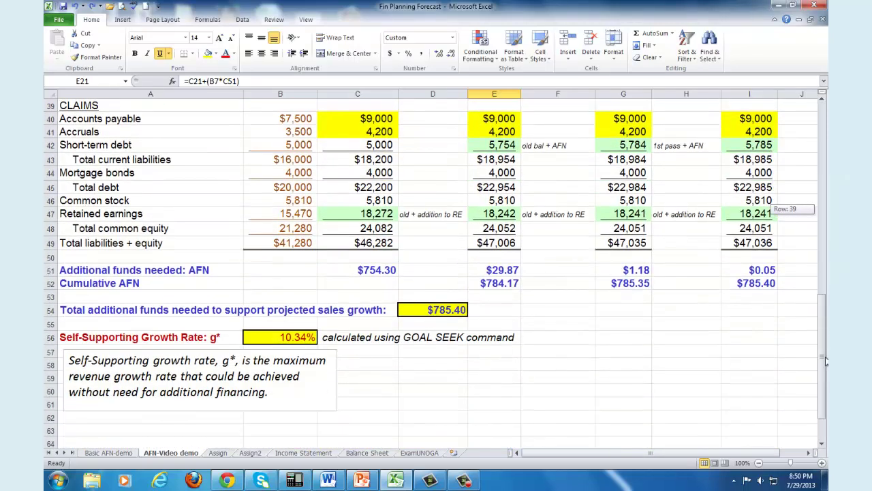
click(368, 268)
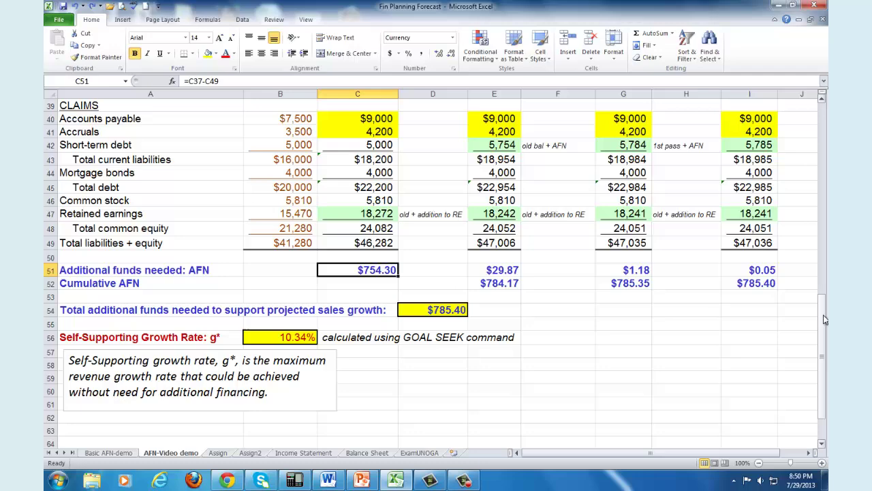
drag(825, 320, 823, 218)
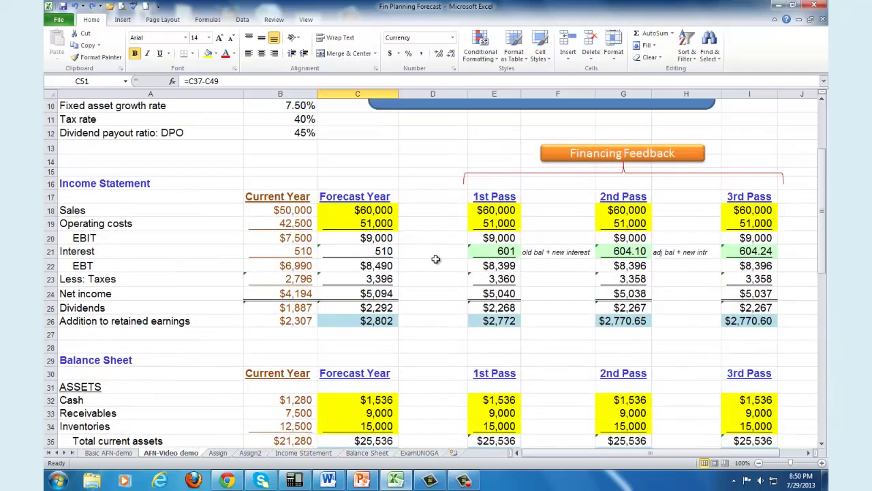
click(386, 254)
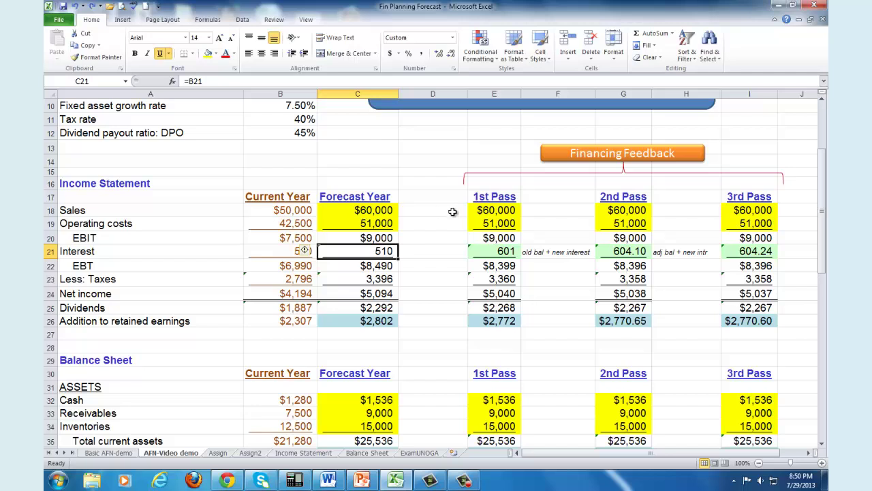
drag(822, 240, 826, 217)
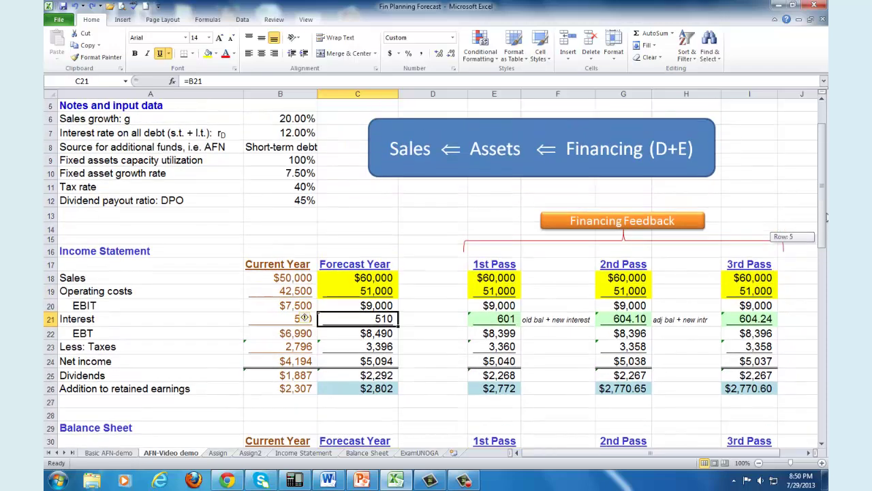
Rebuild E21 as =C21+(B7*C51), adding 12% of the $754.30 AFN to forecast interest
click(507, 316)
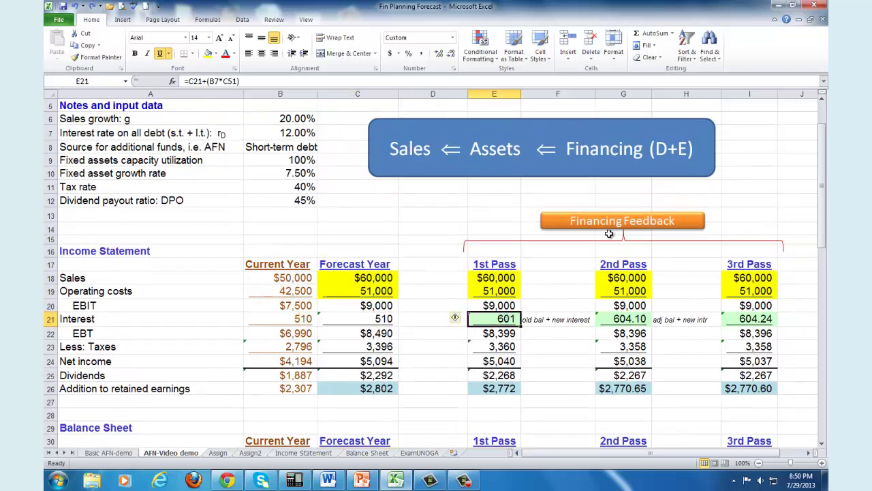
key(Delete)
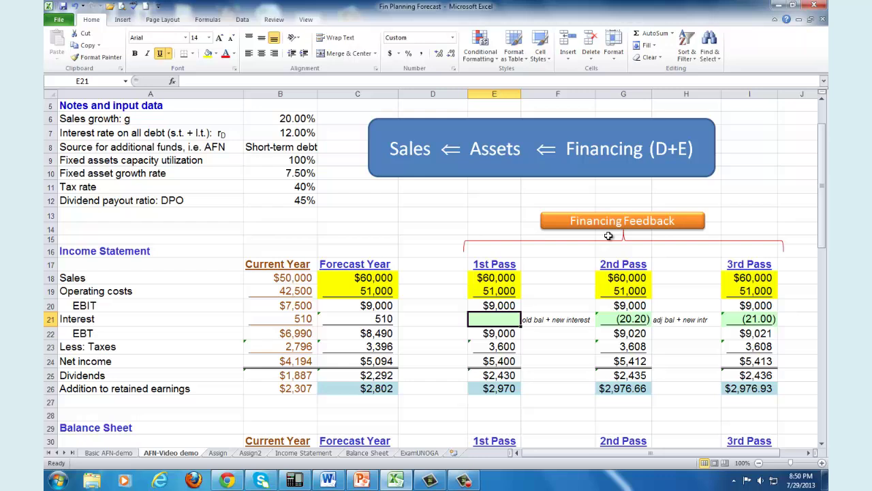
text(=)
click(387, 319)
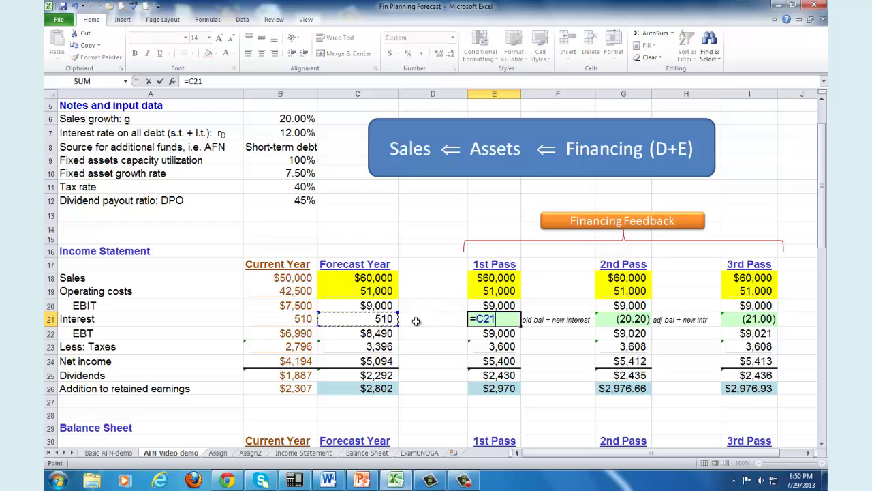
text(+()
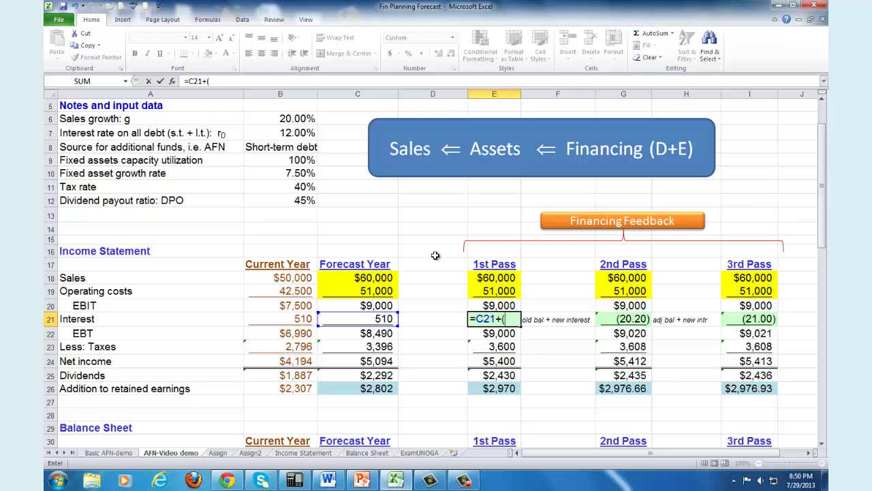
click(306, 133)
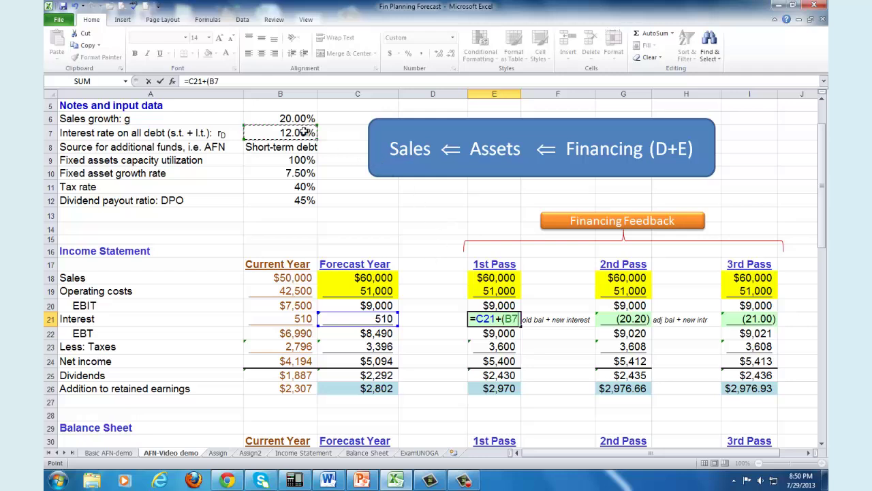
text(*)
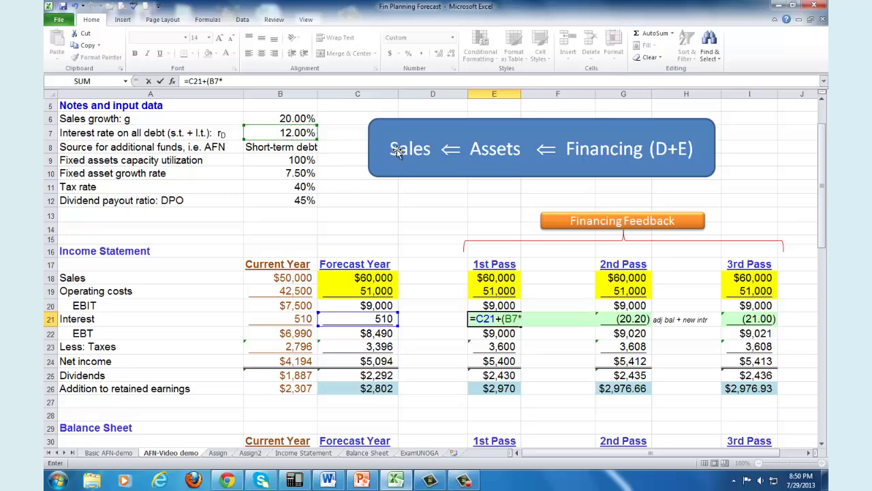
drag(822, 223, 825, 351)
click(377, 392)
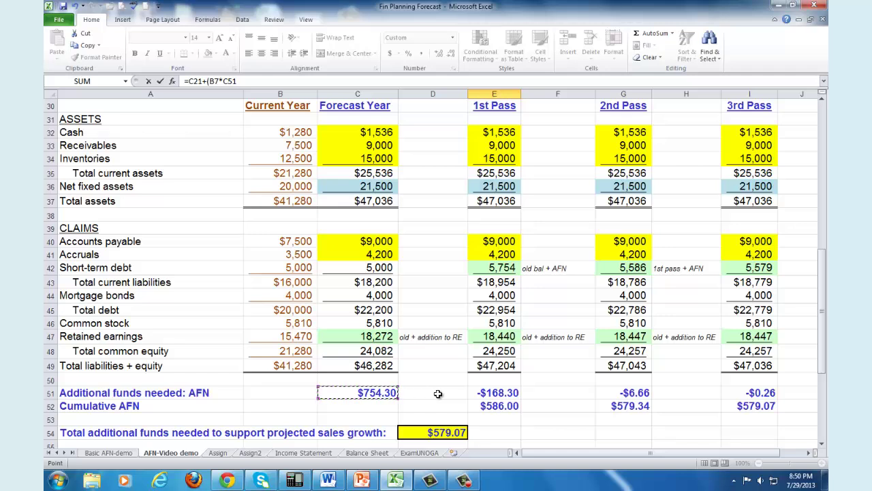
text())
key(Return)
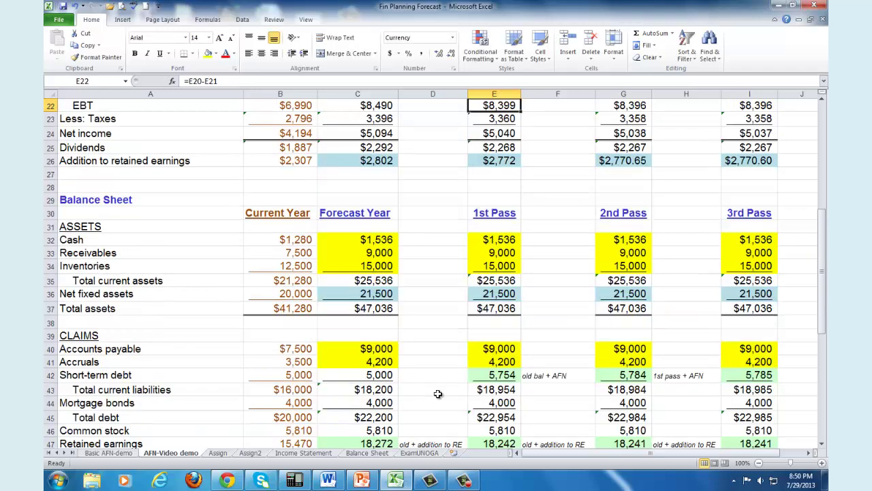
scroll(481, 353, up, 3)
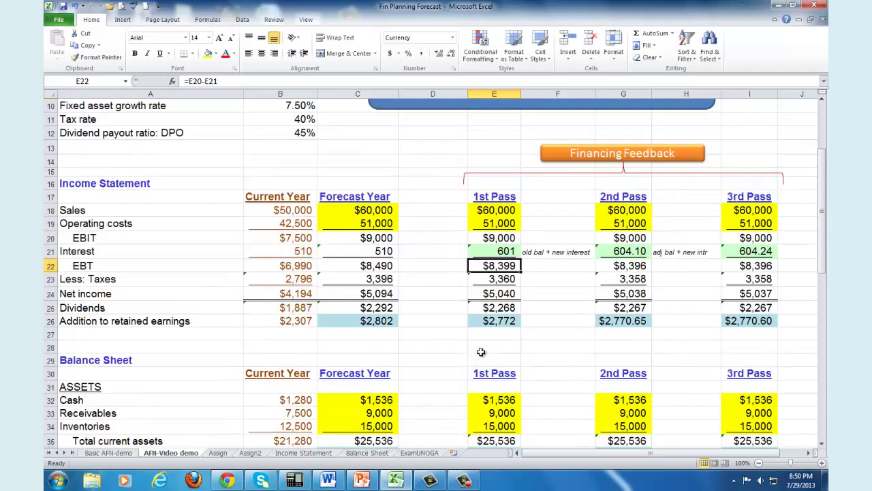
click(512, 253)
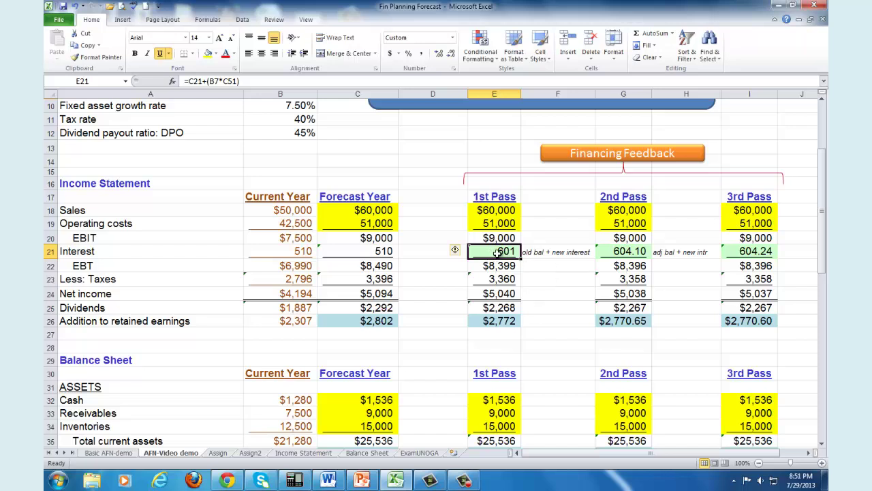
click(502, 293)
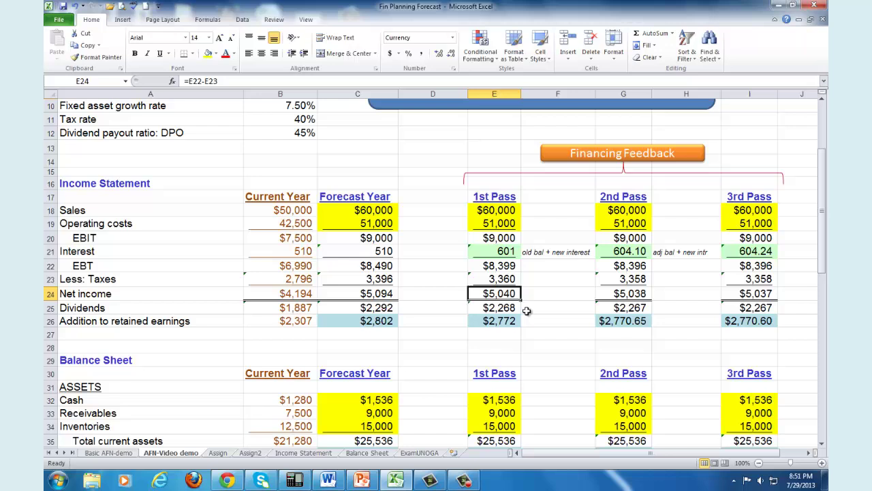
click(507, 321)
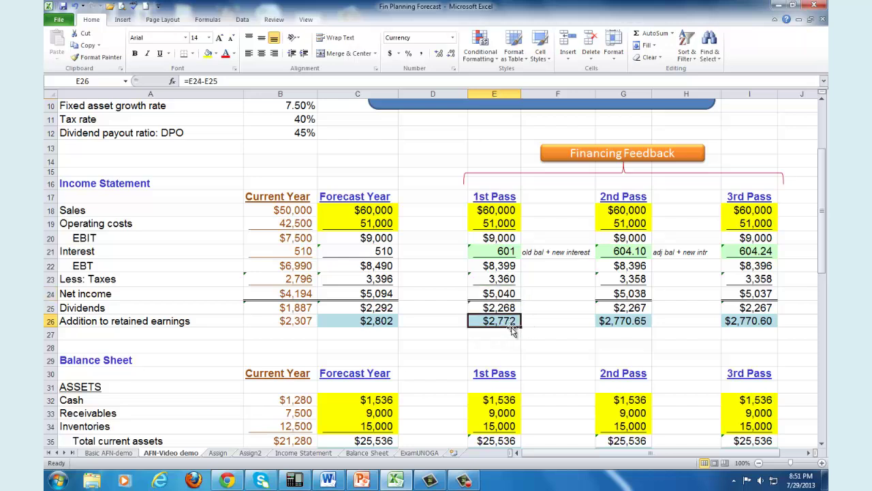
drag(821, 254, 827, 346)
Review the 1st Pass balance sheet formulas, including accounts payable and short-term debt
click(501, 136)
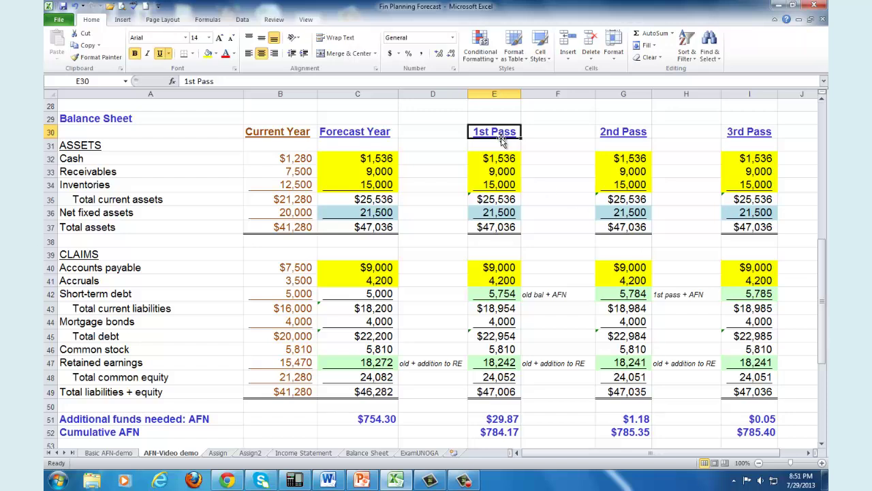
drag(497, 158, 493, 226)
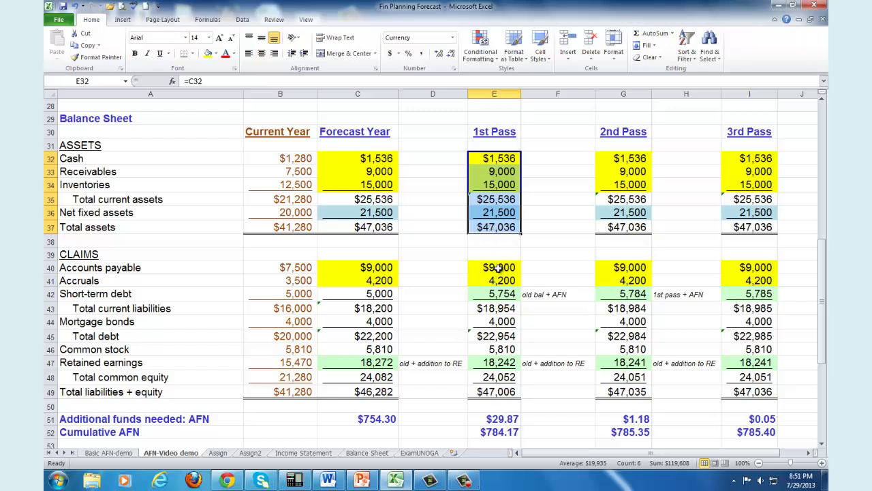
click(498, 268)
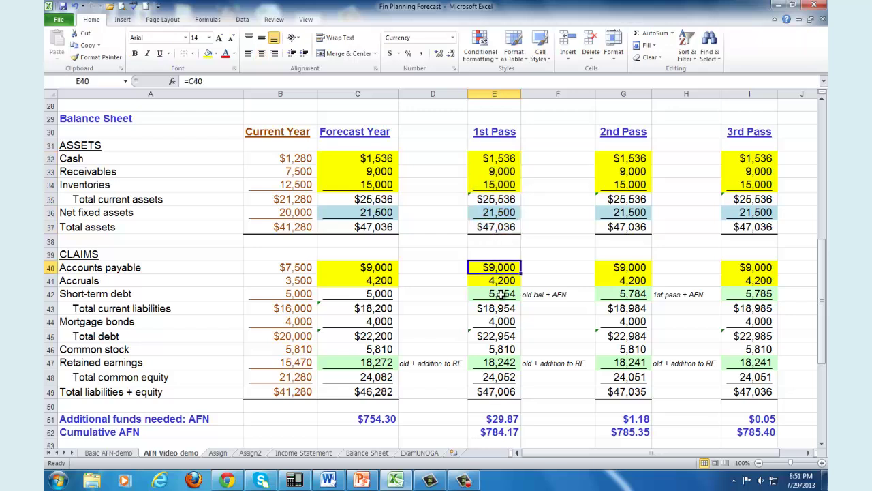
click(51, 293)
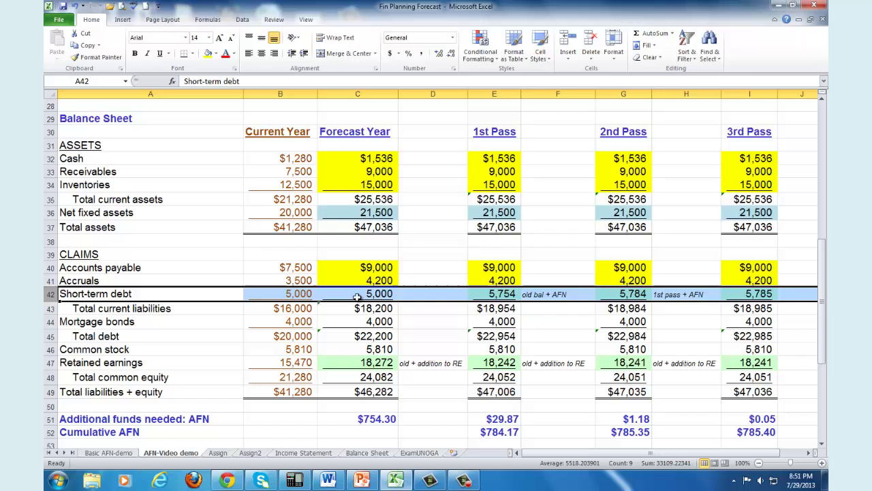
Enter =C42+C51 in E42 so 1st Pass short-term debt becomes 5,754
click(501, 293)
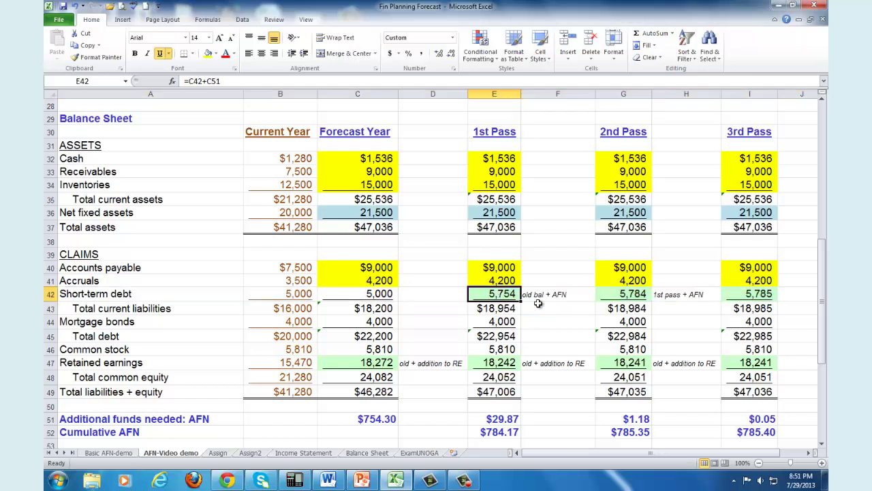
key(Delete)
text(=)
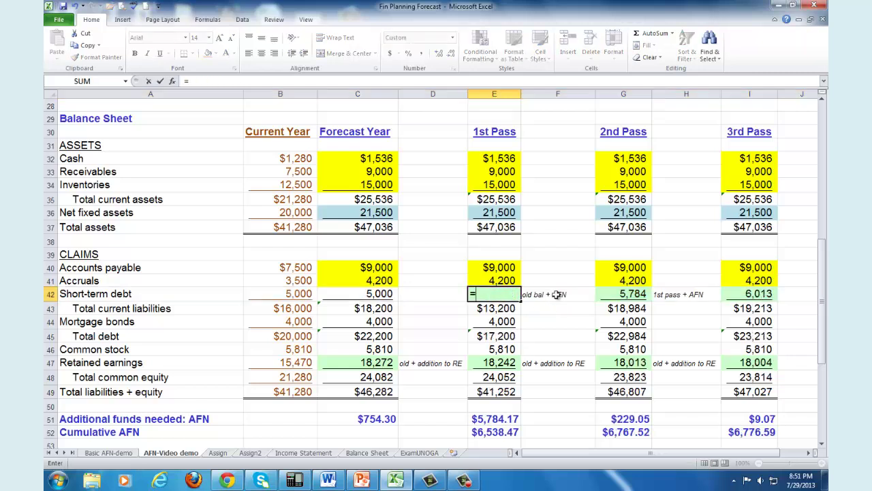
click(379, 295)
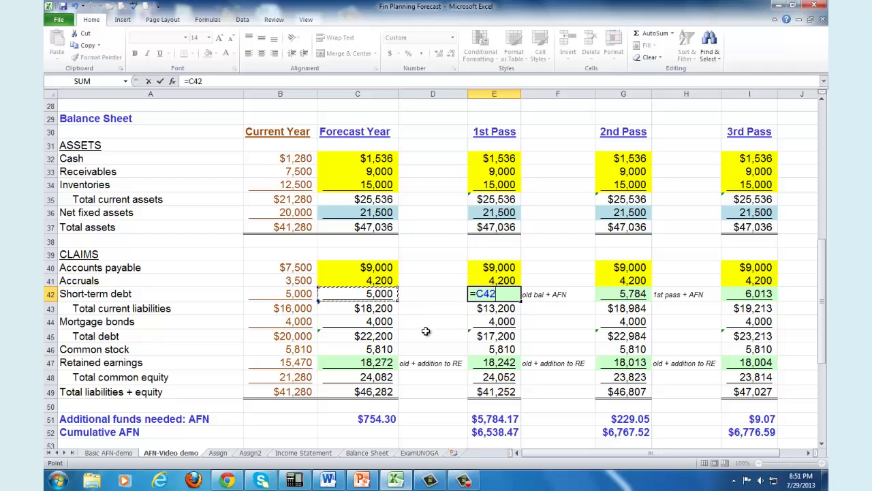
text(+)
click(387, 418)
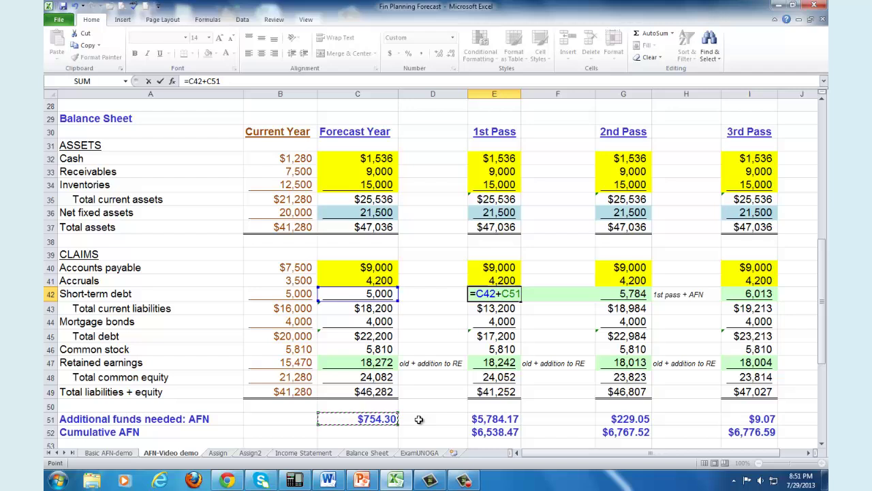
key(Return)
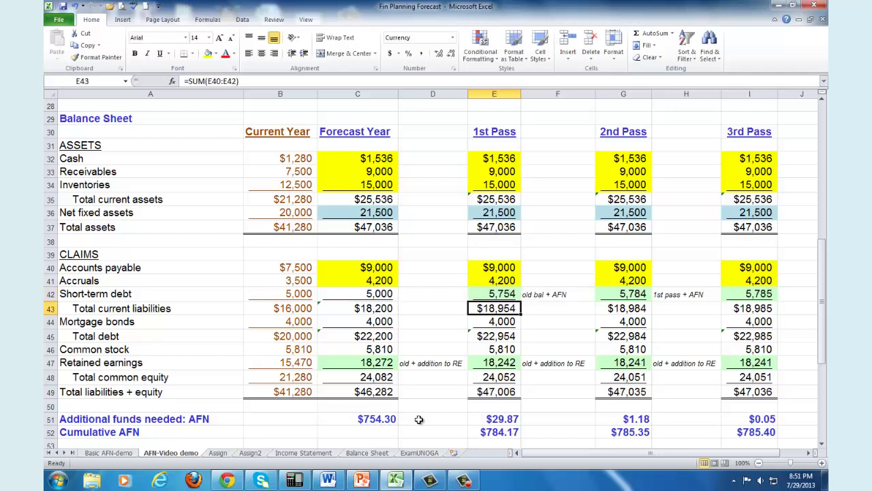
key(Up)
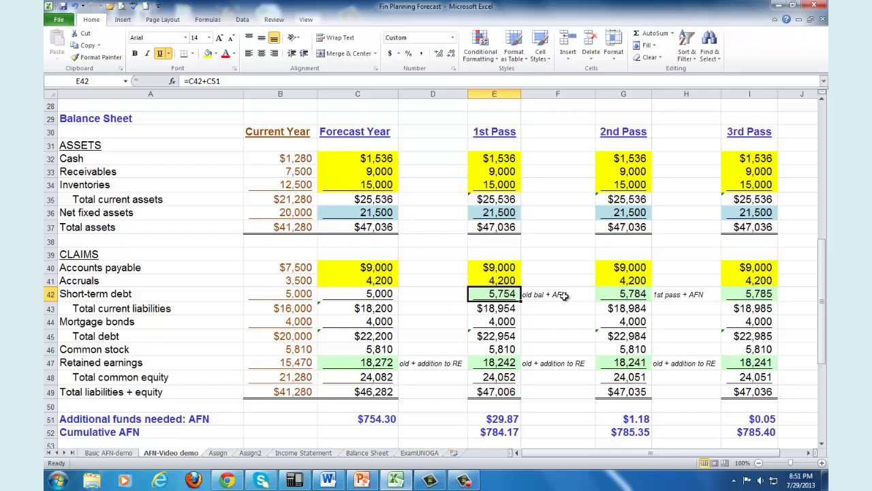
drag(822, 284, 824, 284)
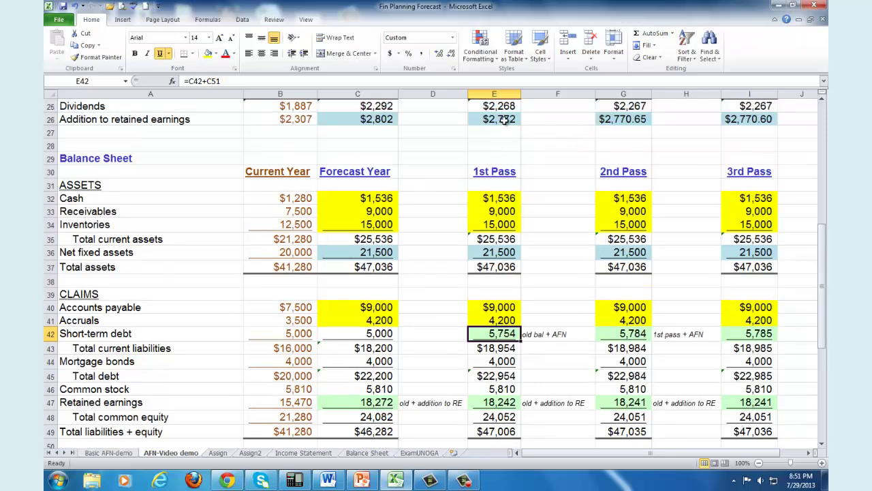
Rebuild E47 as =B47+E26, adding the $2,772 addition to 15,470 for 18,242
click(507, 405)
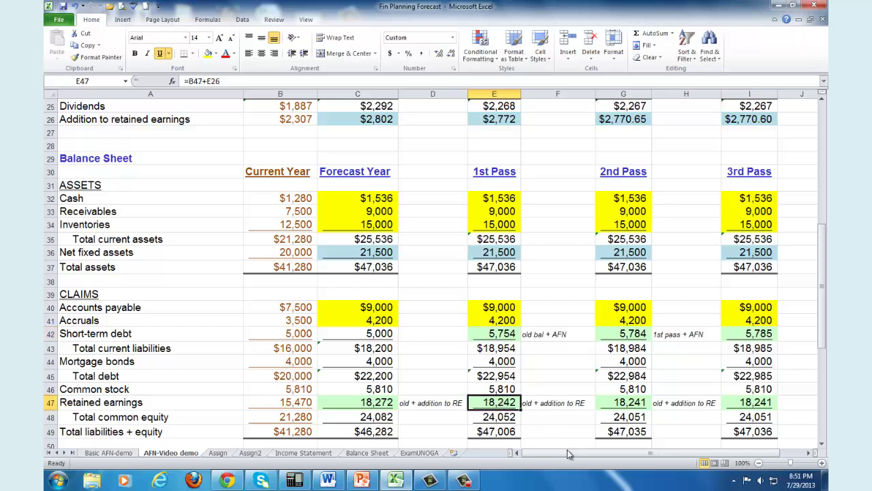
key(Delete)
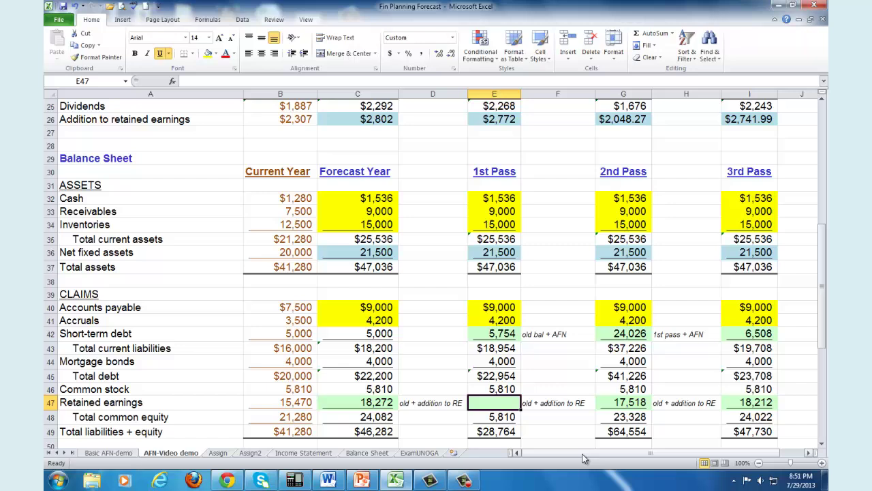
text(=)
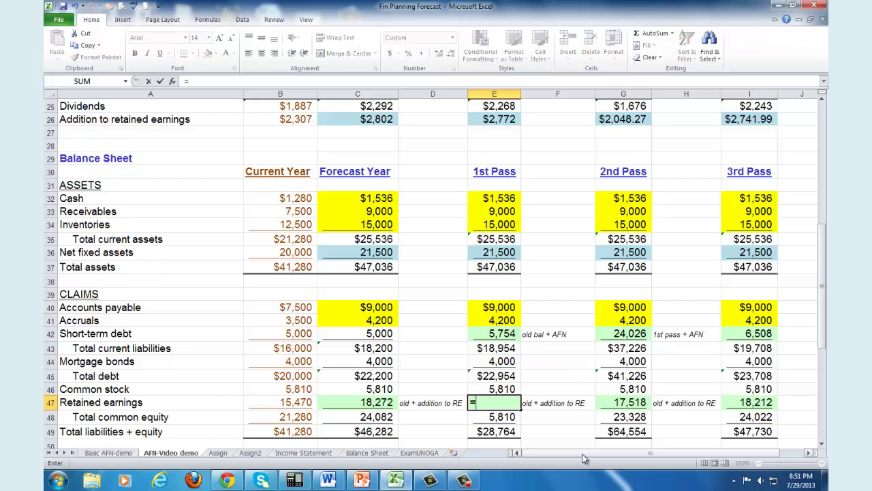
click(297, 404)
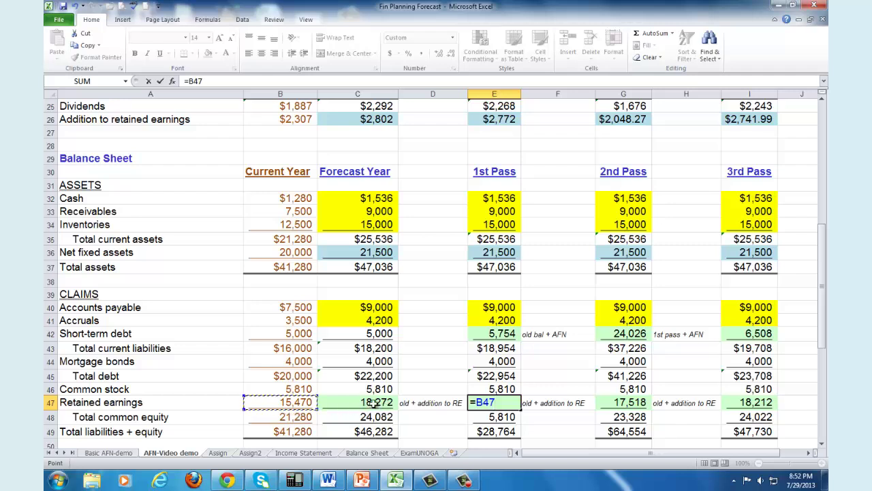
text(+)
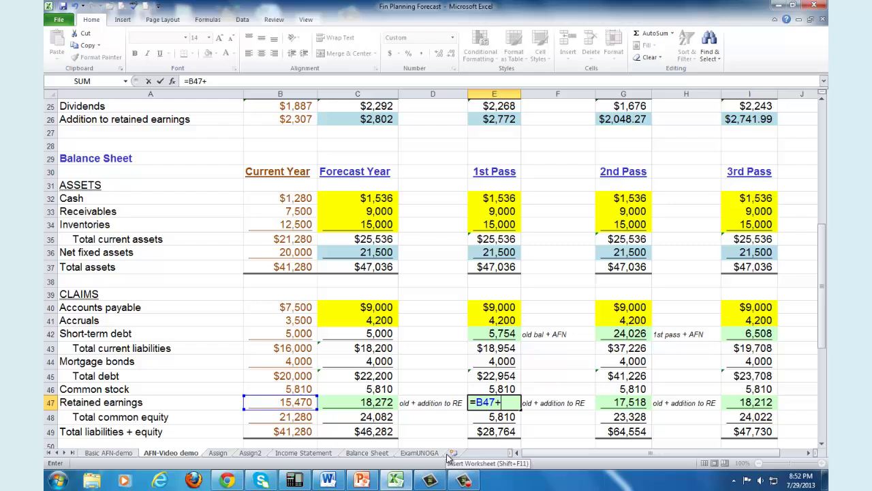
click(508, 120)
key(Return)
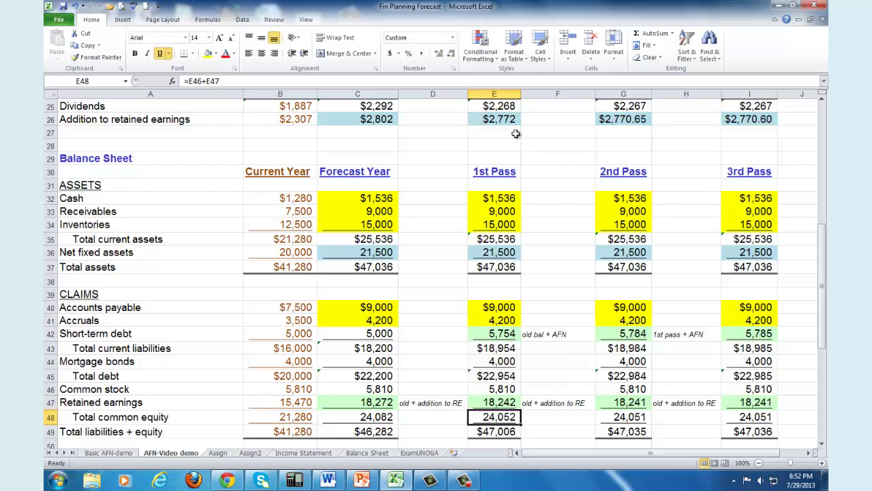
scroll(539, 208, down, 2)
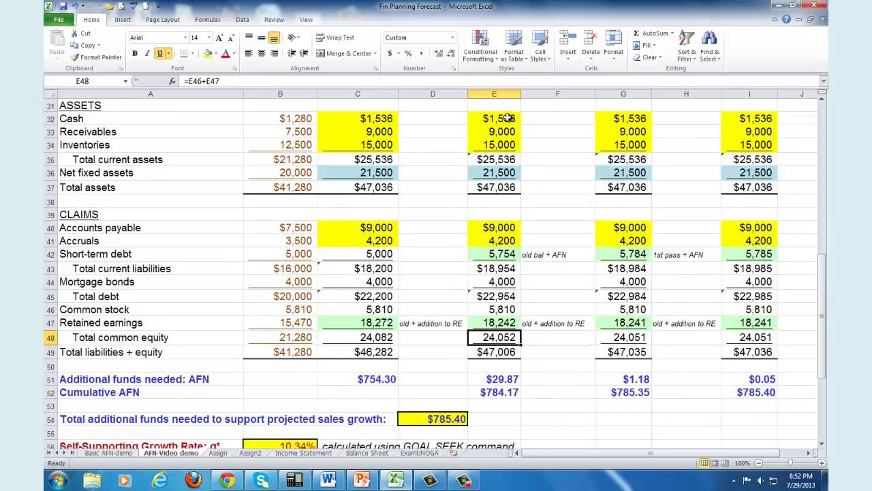
drag(508, 117, 502, 145)
click(496, 187)
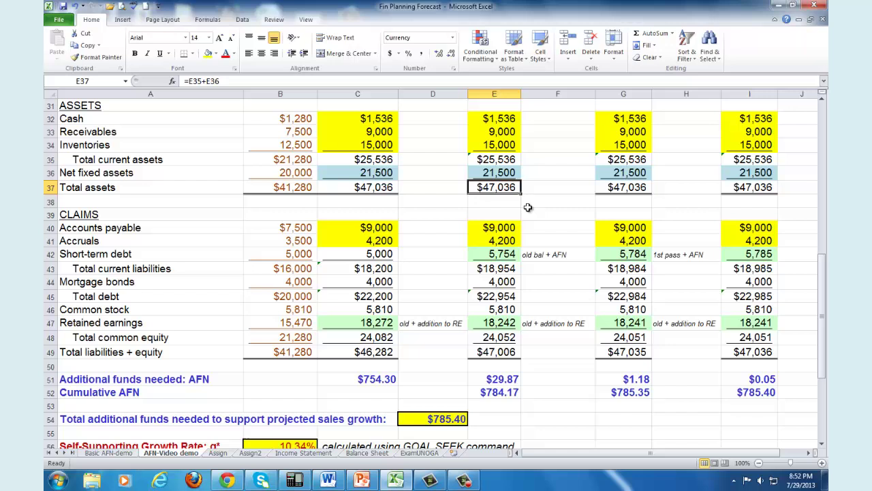
click(500, 353)
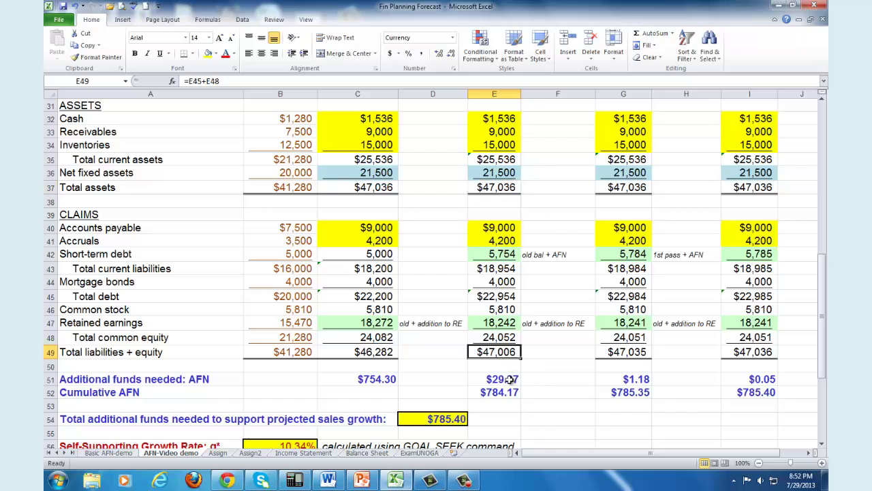
click(512, 380)
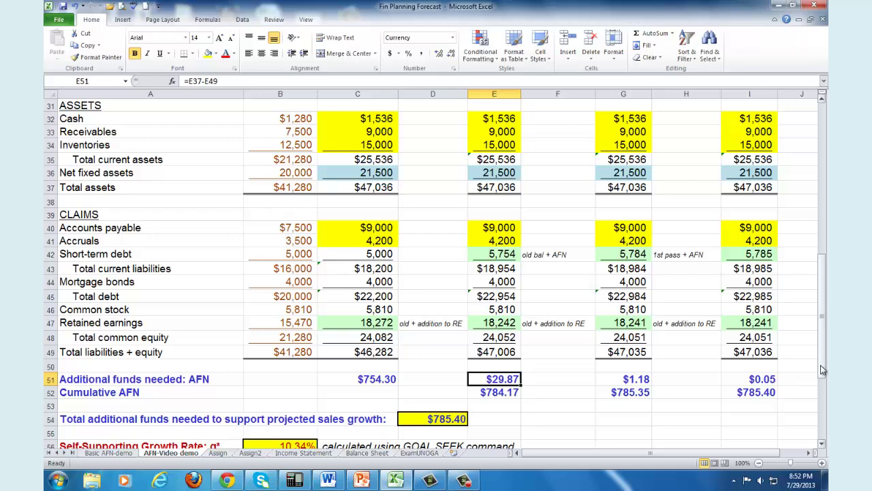
drag(824, 371, 827, 263)
click(641, 264)
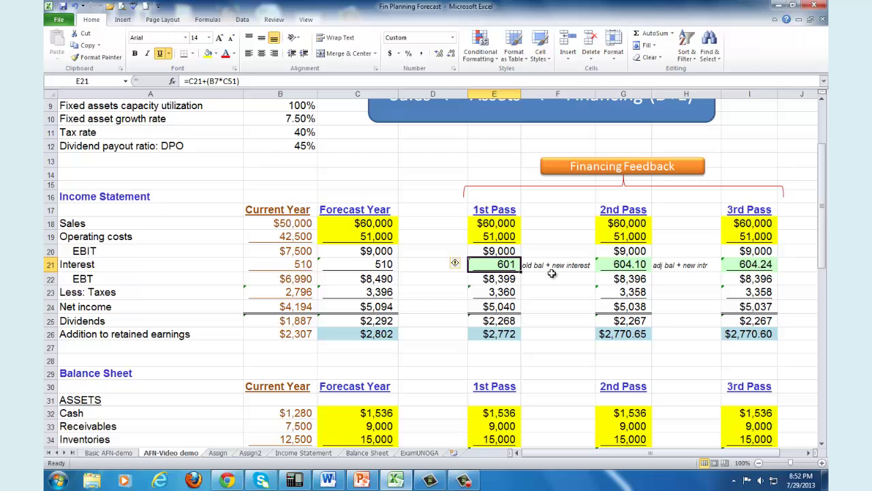
drag(822, 254, 823, 363)
click(507, 367)
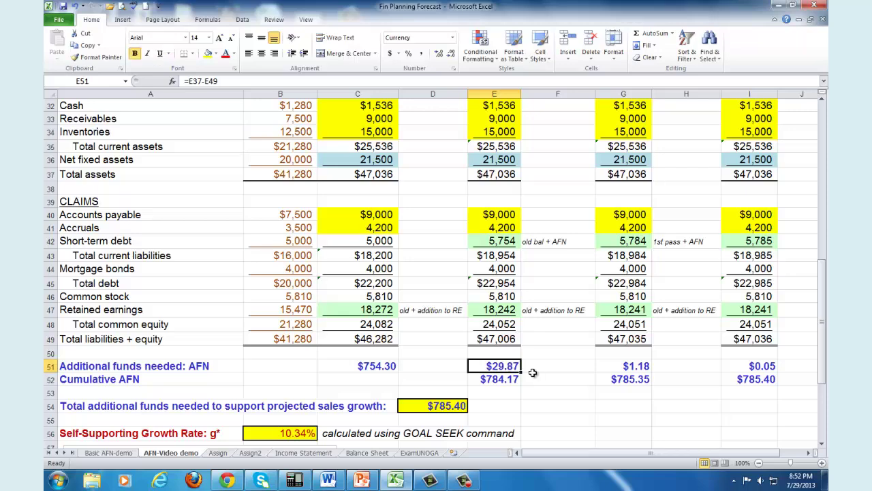
drag(822, 369, 818, 269)
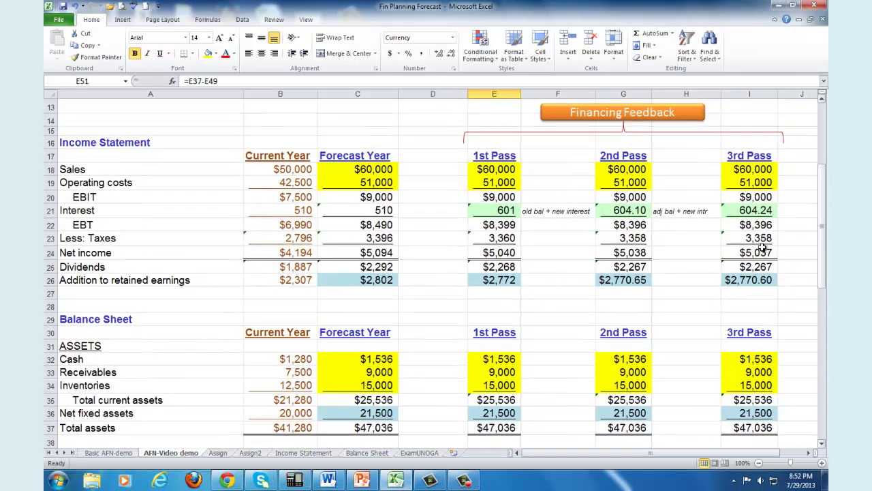
click(635, 211)
scroll(337, 125, up, 2)
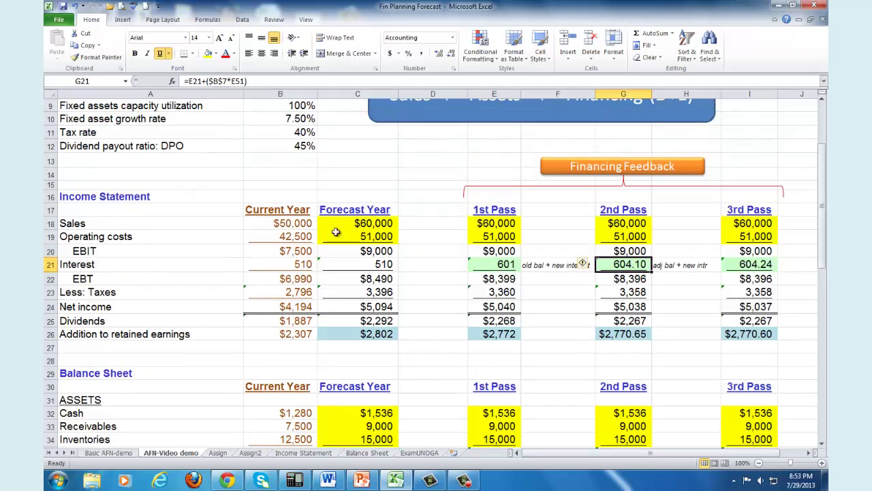
key(F2)
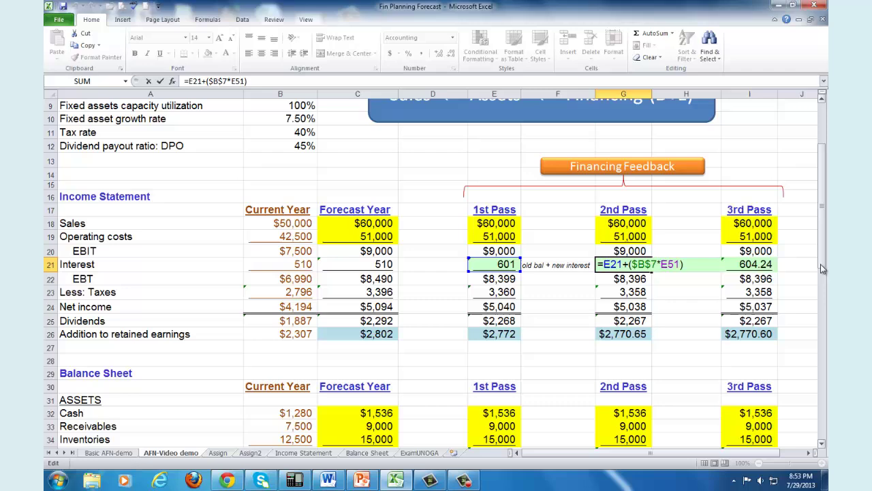
drag(826, 261, 824, 242)
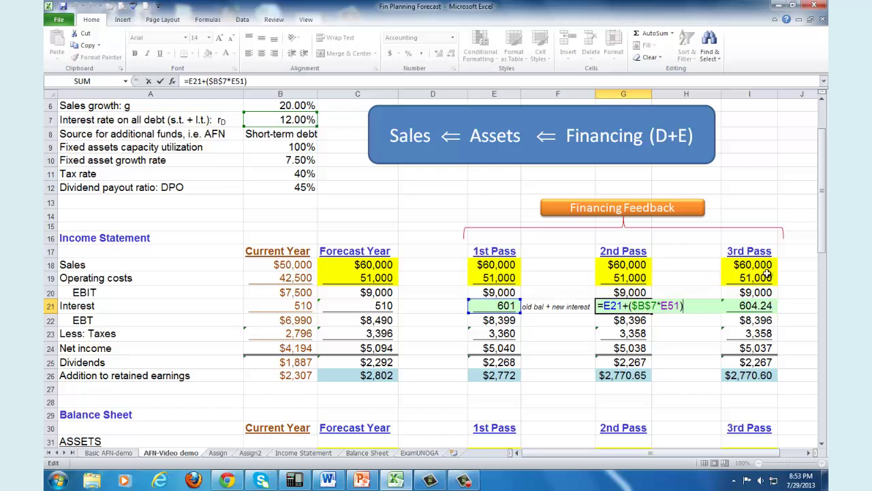
drag(825, 195, 825, 247)
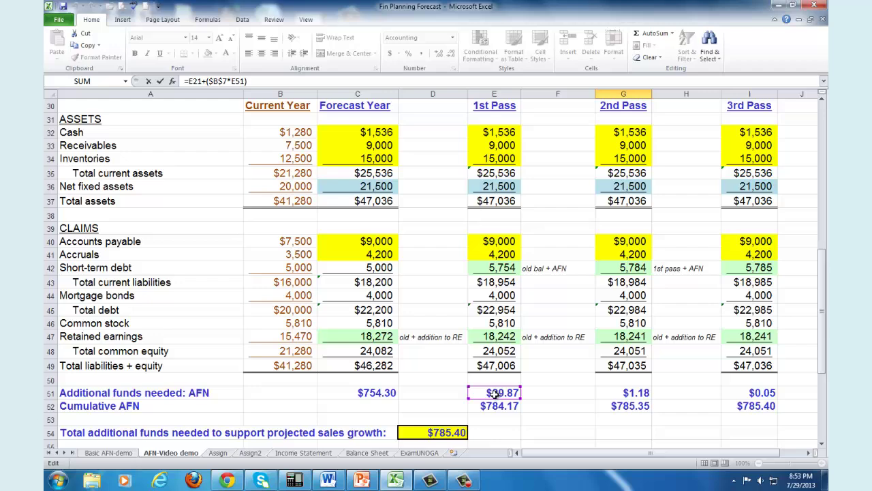
drag(824, 368, 825, 280)
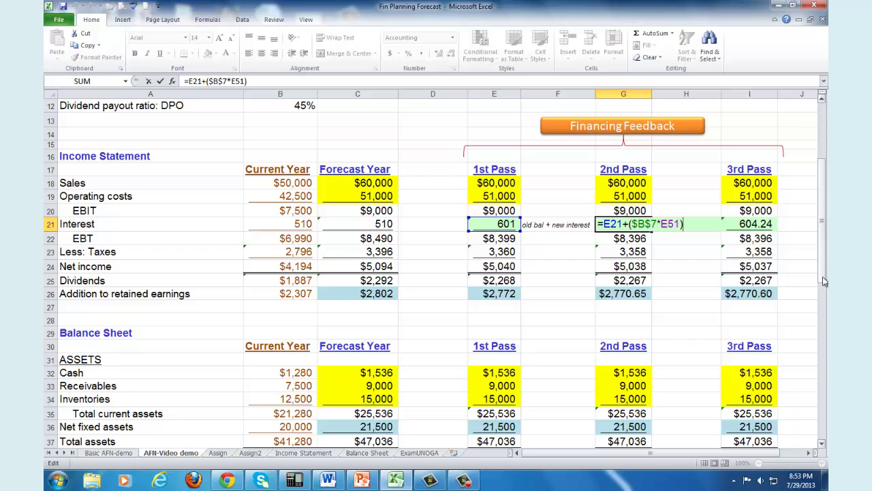
key(ctrl+Return)
click(627, 294)
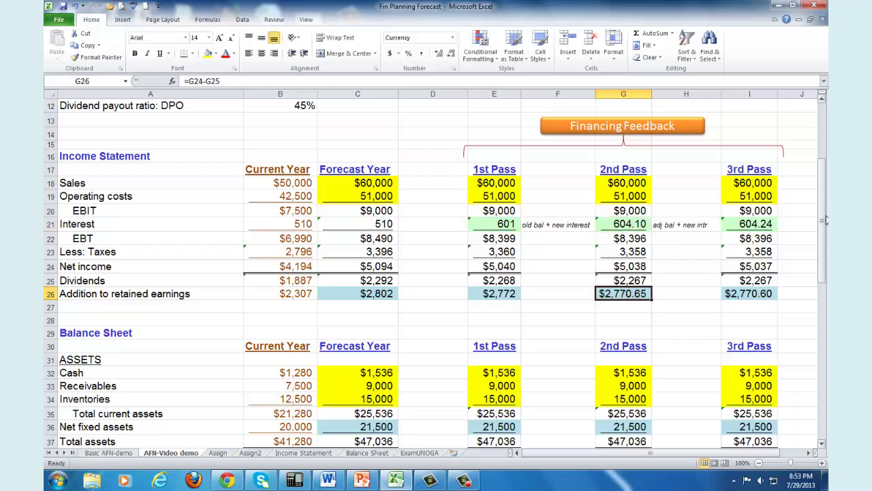
drag(824, 218, 826, 301)
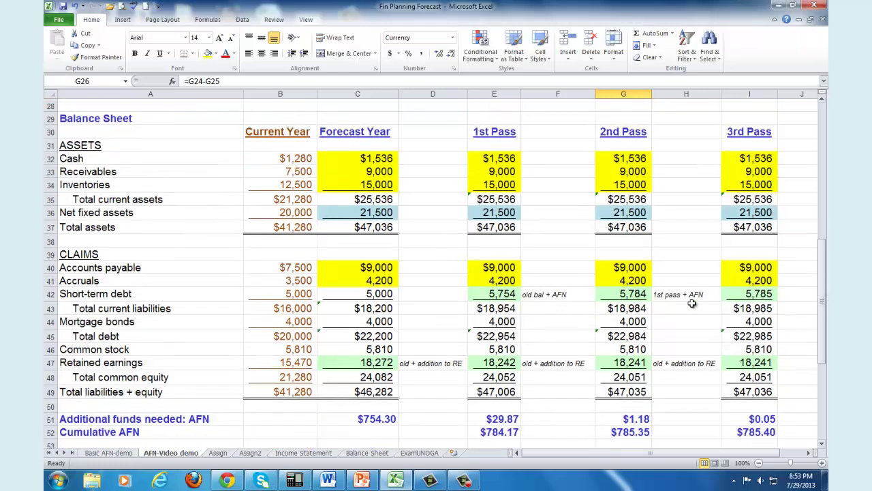
Rebuild G42 as =E42+E51, giving 5,784 and cutting the 2nd Pass AFN to $1.18
click(632, 294)
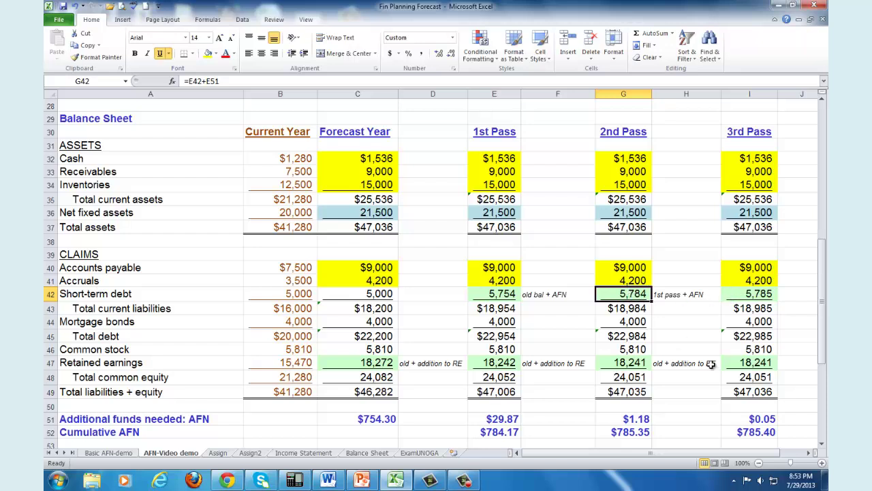
key(Delete)
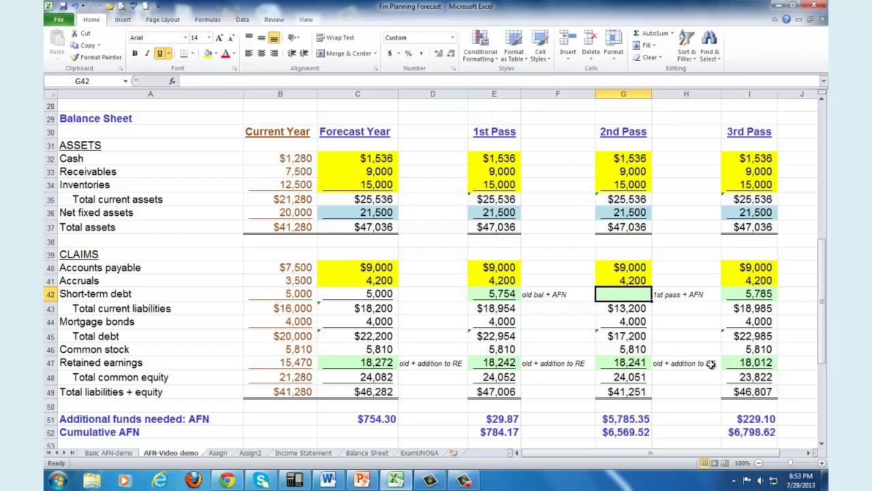
click(501, 294)
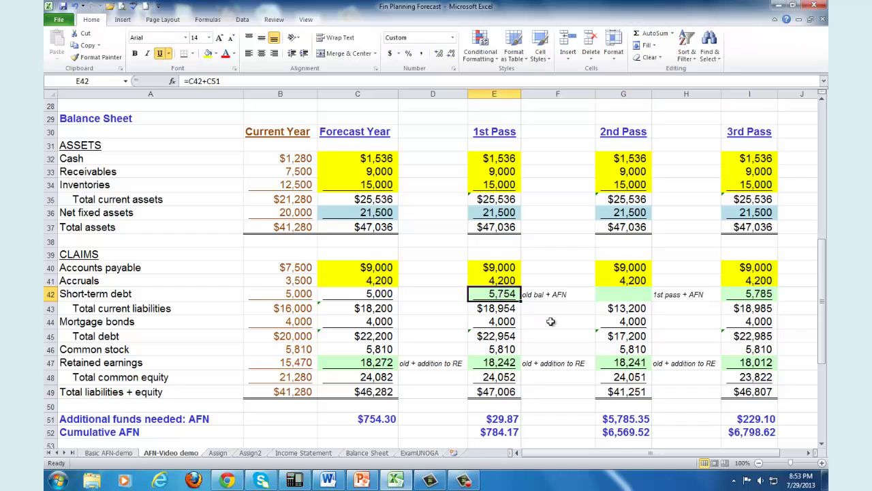
text(+)
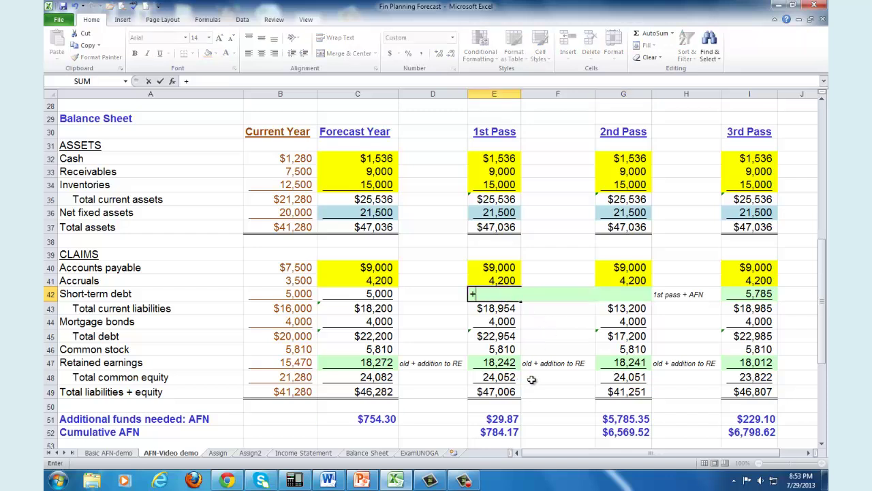
key(Escape)
click(624, 293)
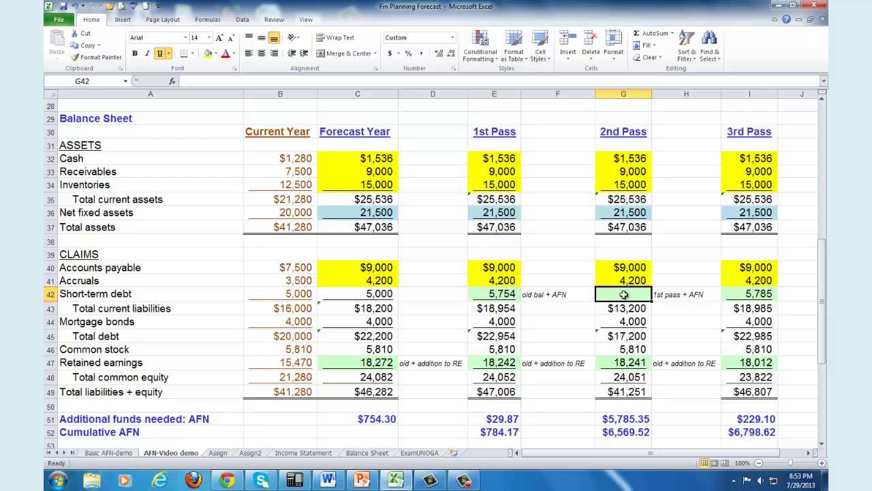
text(=)
click(505, 294)
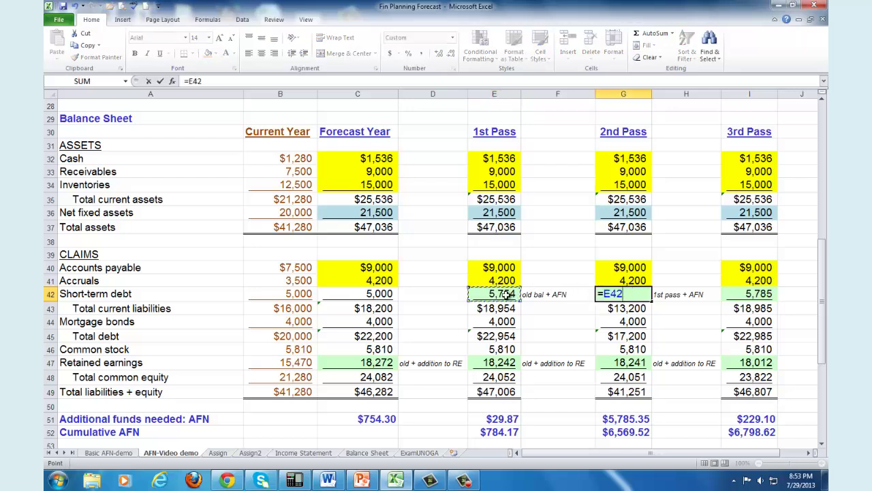
text(+)
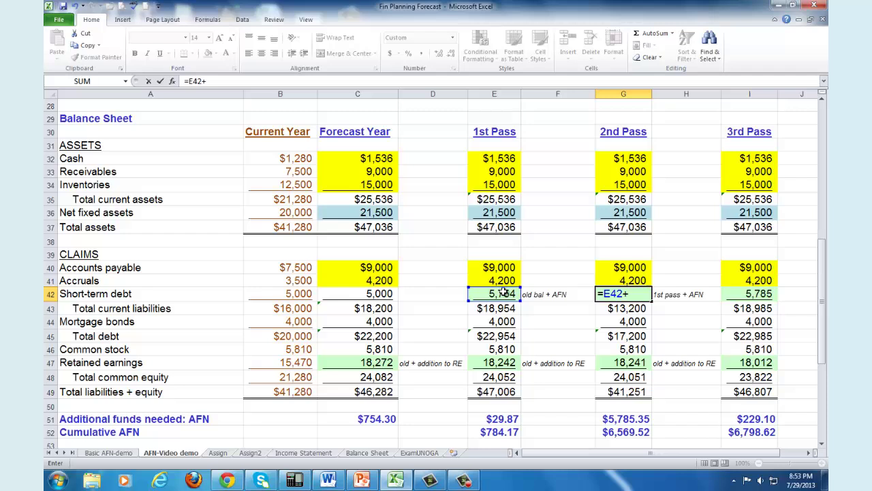
click(497, 419)
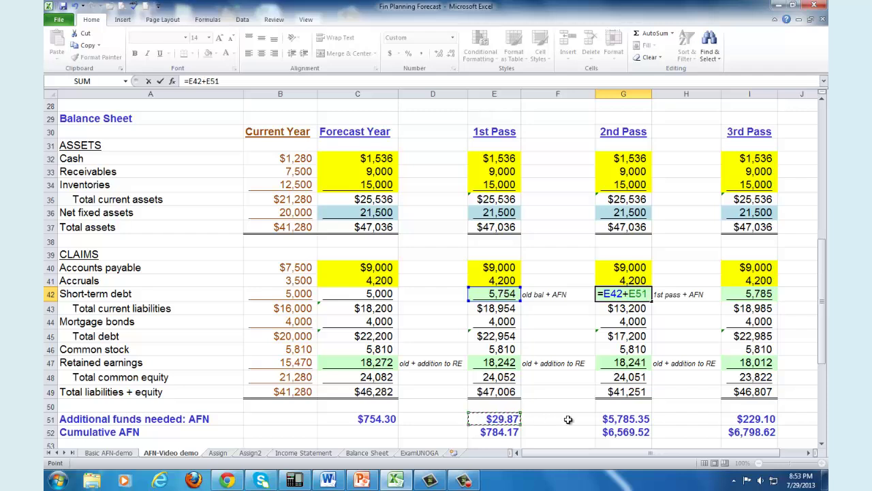
key(Return)
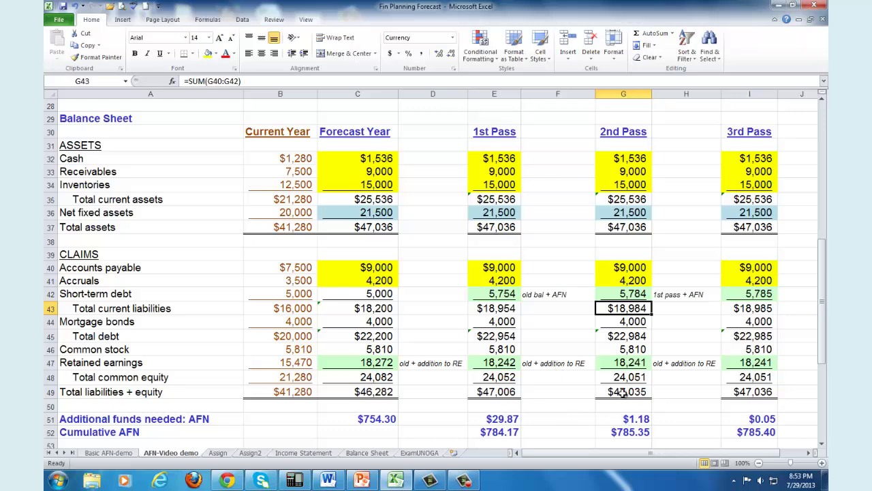
click(634, 365)
Enter =B47+G26 in G47 so 2nd Pass retained earnings become 18,241
scroll(825, 344, up, 1)
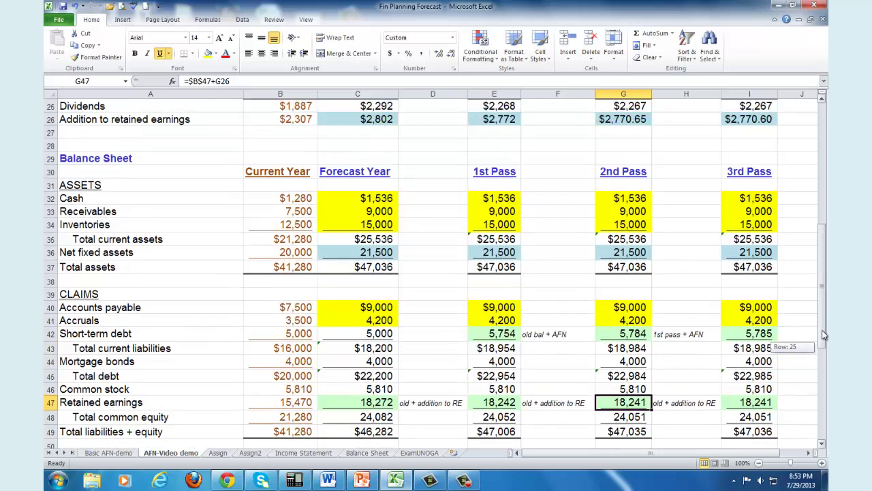
key(Delete)
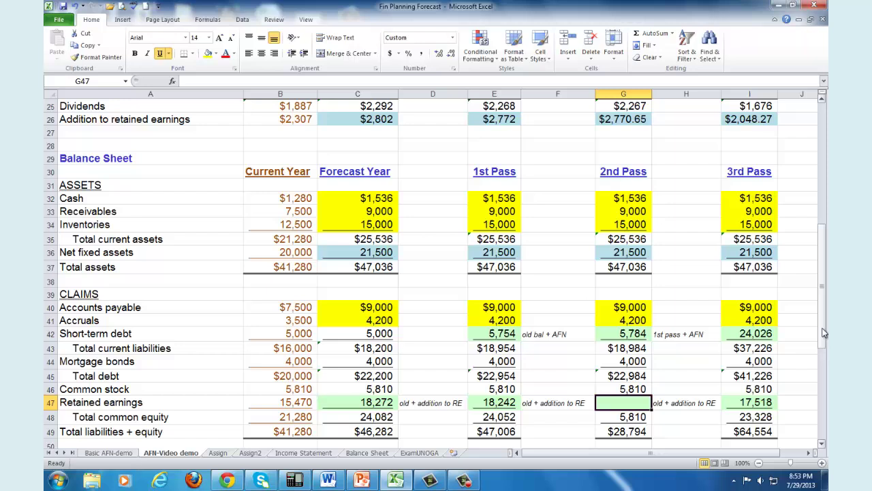
text(=)
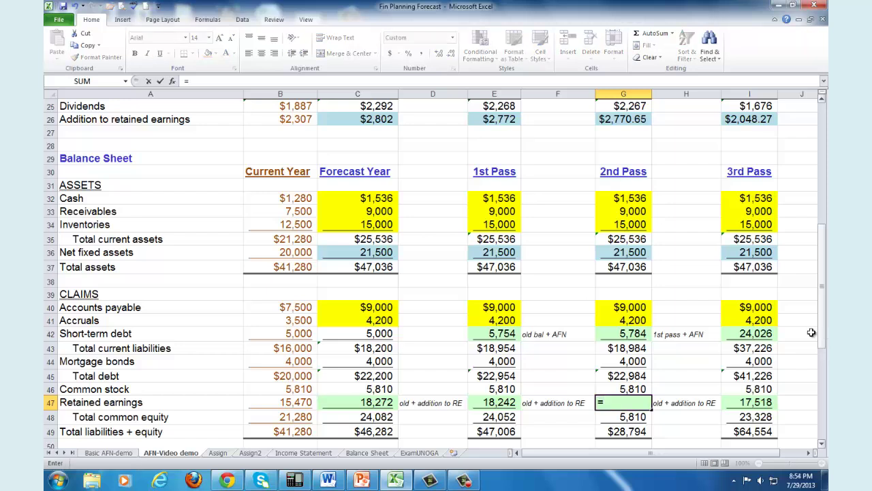
click(298, 402)
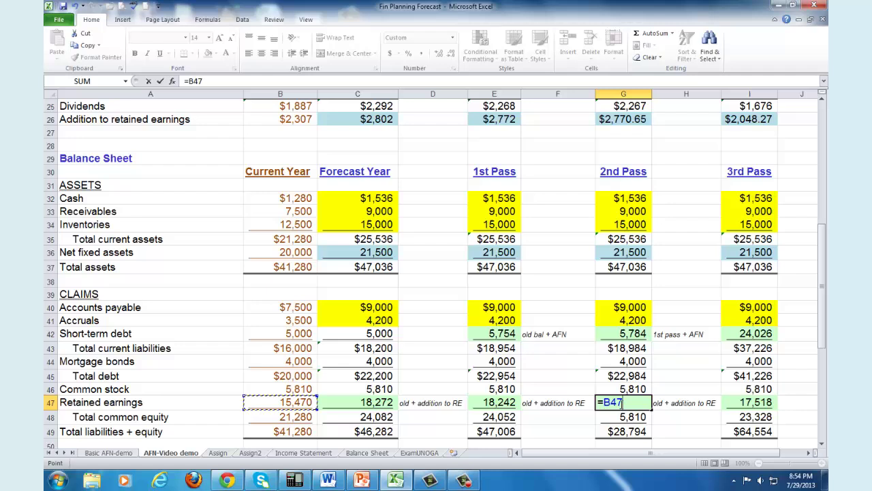
text(+)
click(634, 121)
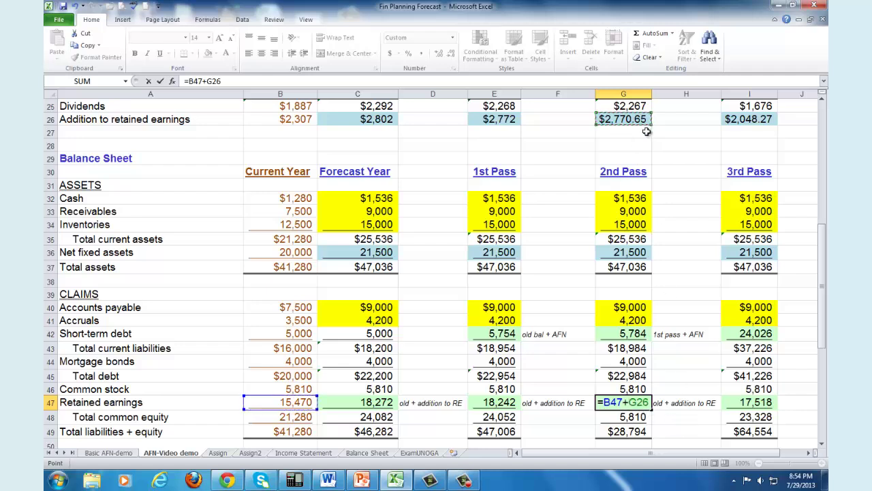
key(Return)
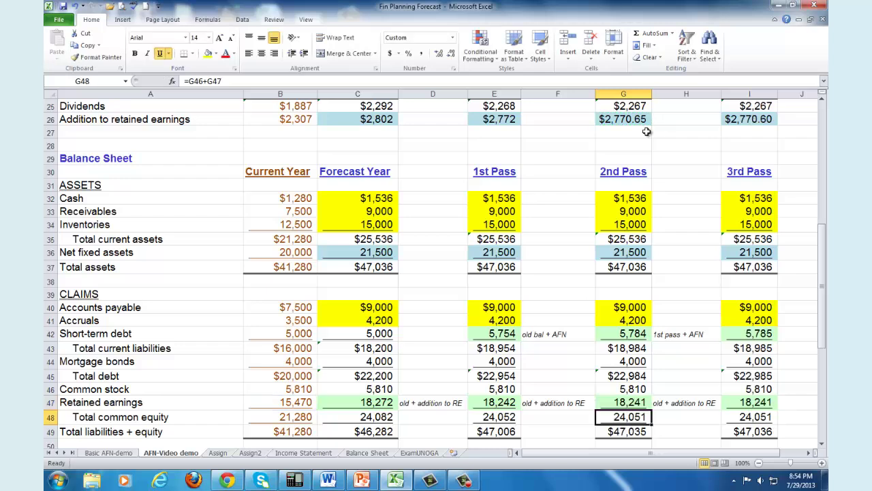
Check the 2nd Pass total assets, total liabilities and equity, and the $1.18 AFN
drag(818, 262, 823, 280)
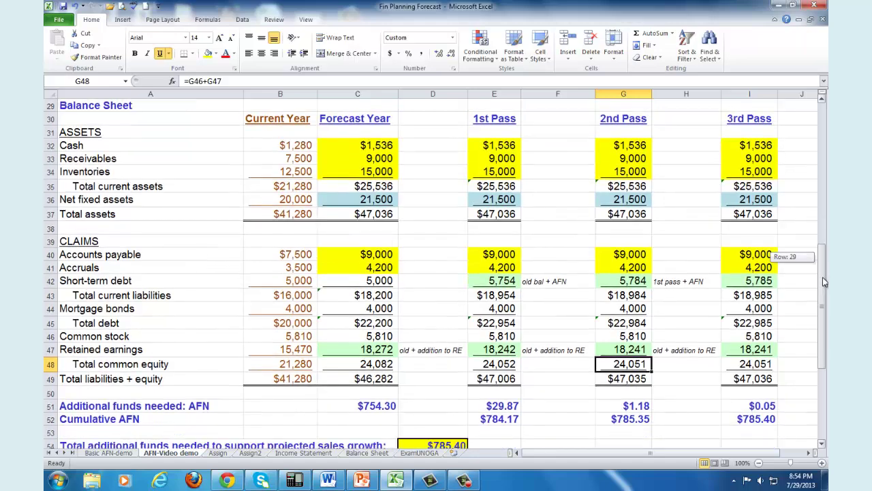
click(629, 214)
click(630, 379)
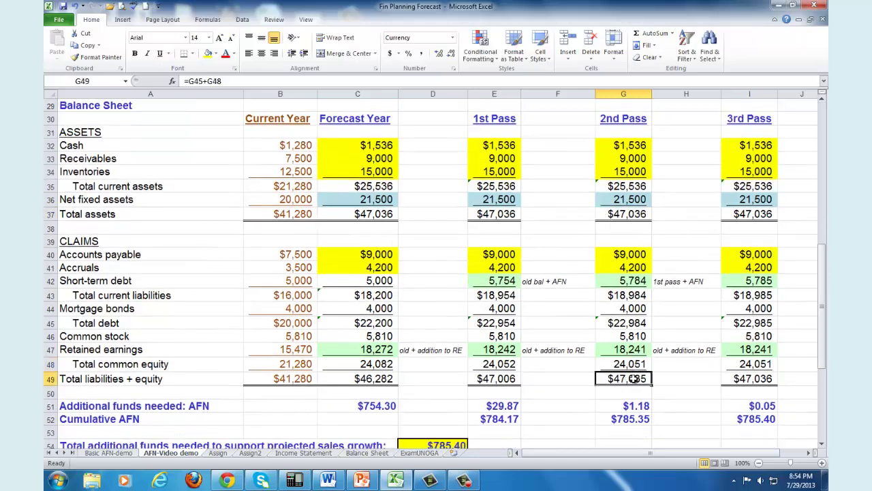
click(641, 408)
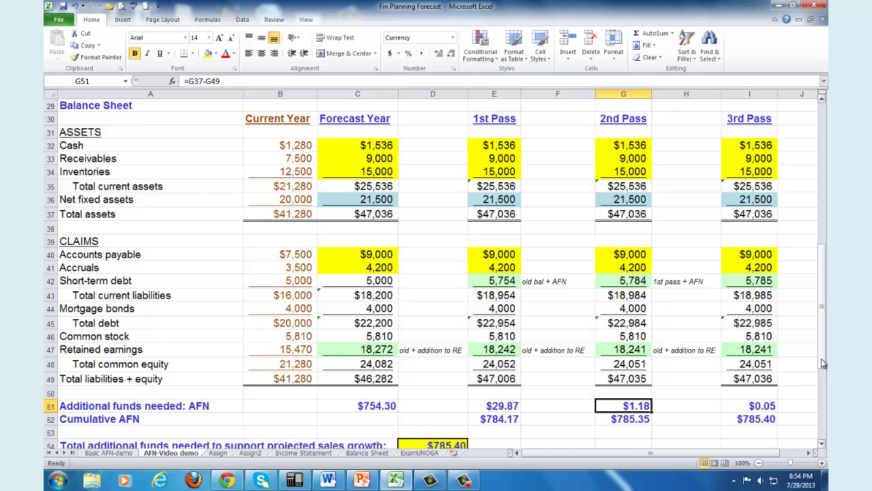
drag(822, 359, 822, 273)
click(762, 227)
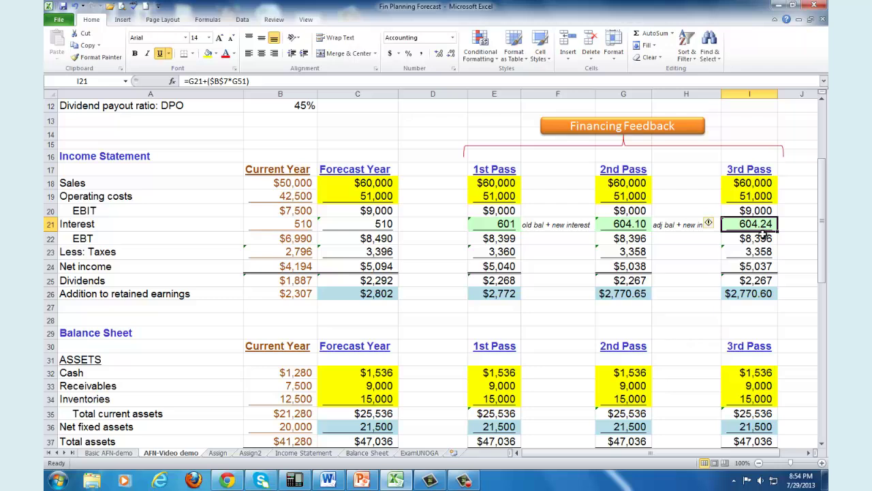
click(633, 226)
click(742, 225)
drag(823, 249, 822, 323)
click(631, 404)
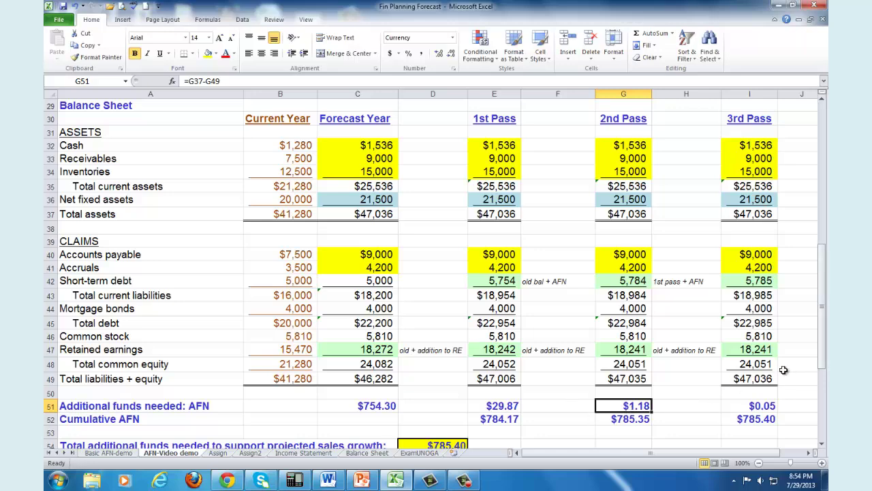
drag(823, 364, 826, 280)
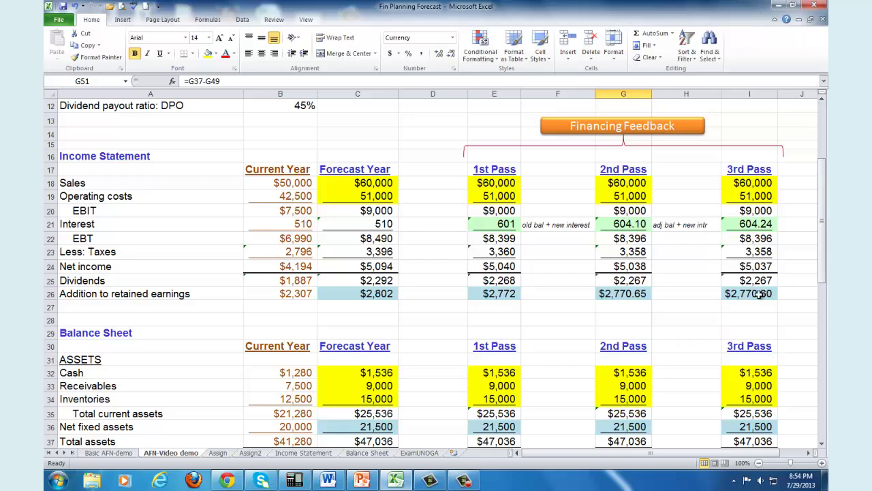
click(760, 293)
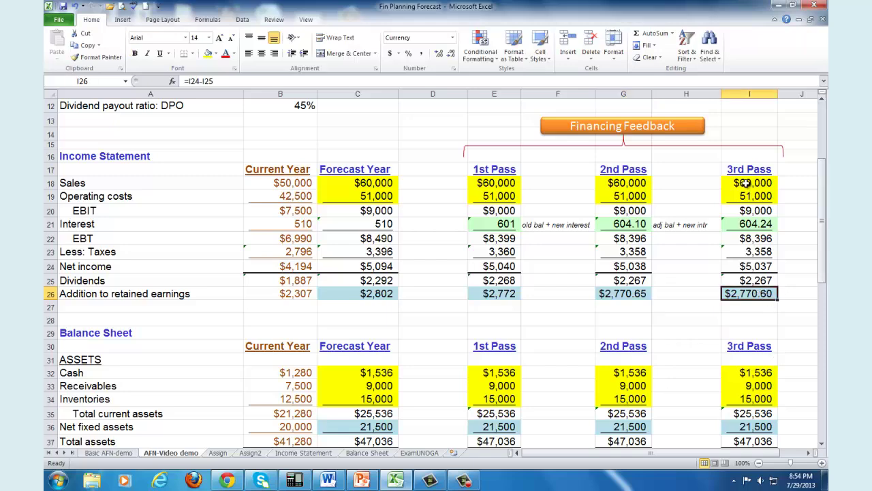
drag(823, 280, 823, 355)
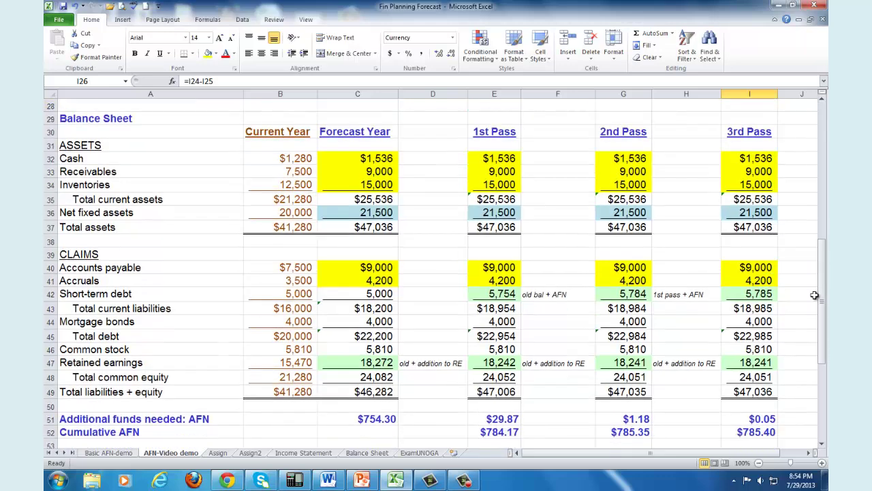
click(762, 295)
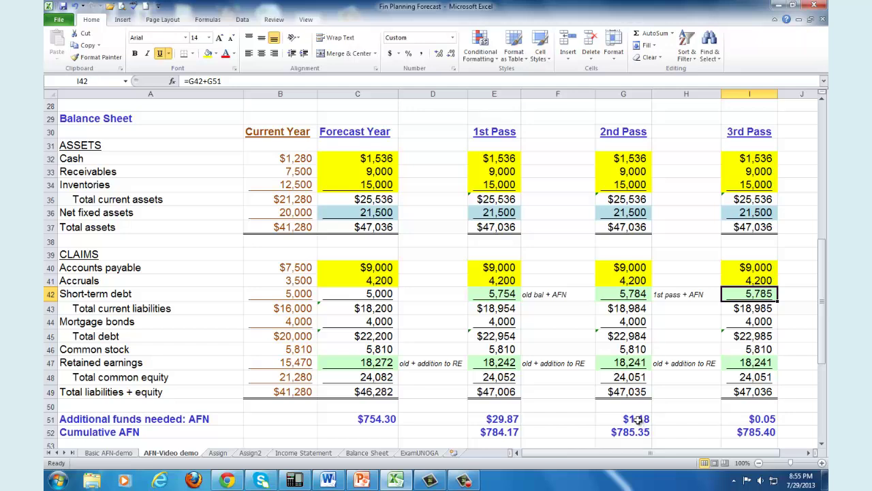
click(765, 367)
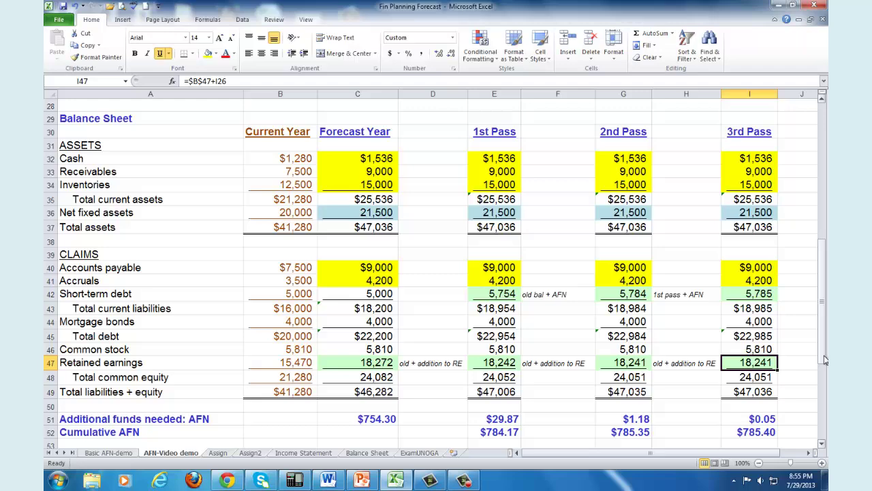
drag(825, 359, 825, 347)
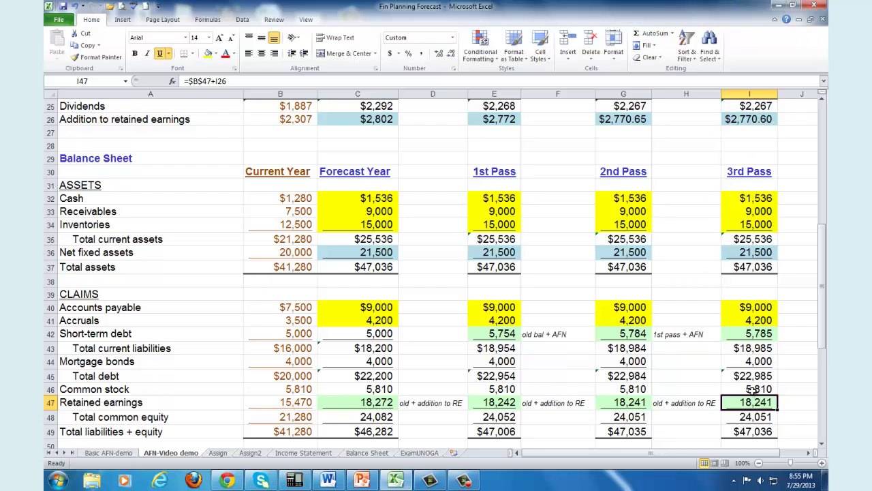
scroll(822, 347, down, 1)
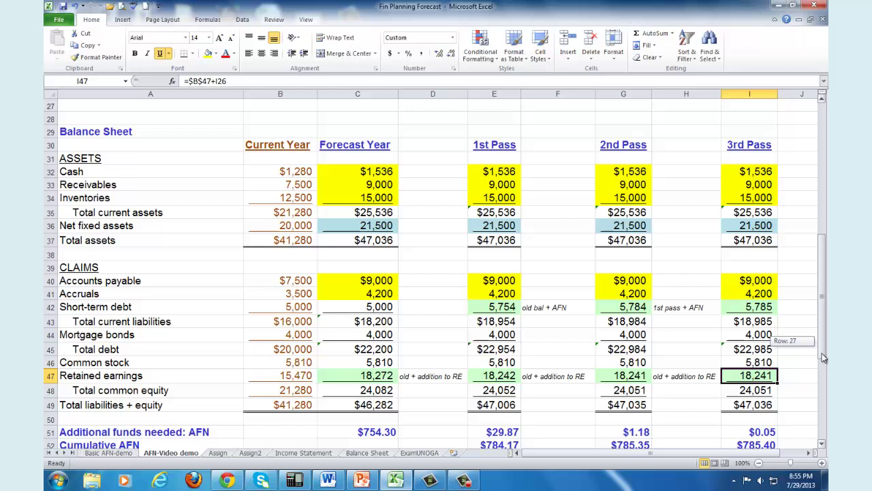
Check the 3rd Pass total assets, total liabilities and equity, and the $0.05 AFN
click(753, 229)
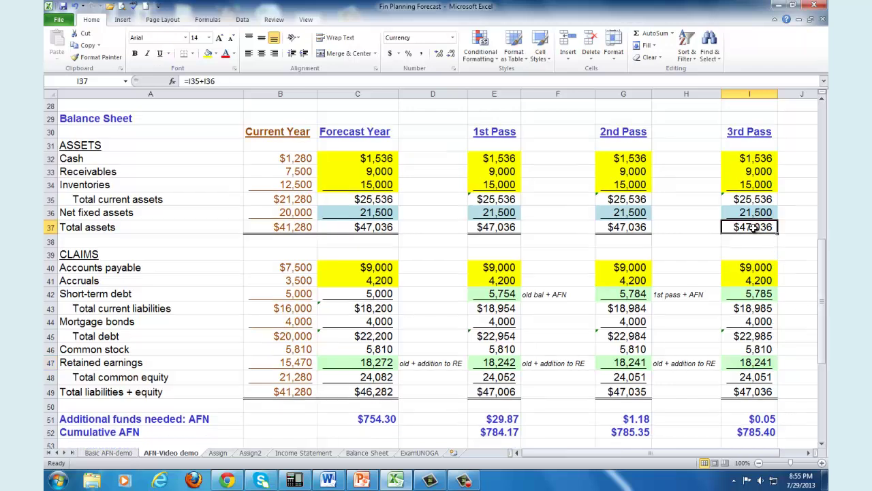
click(750, 392)
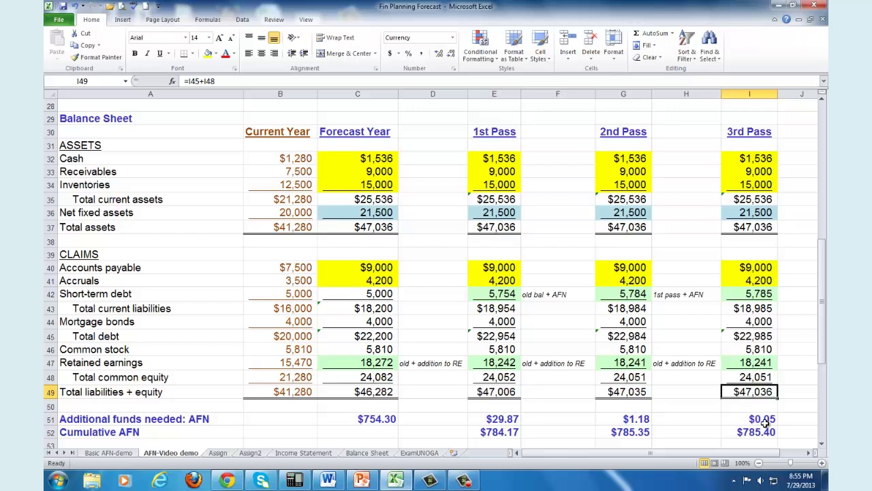
click(762, 421)
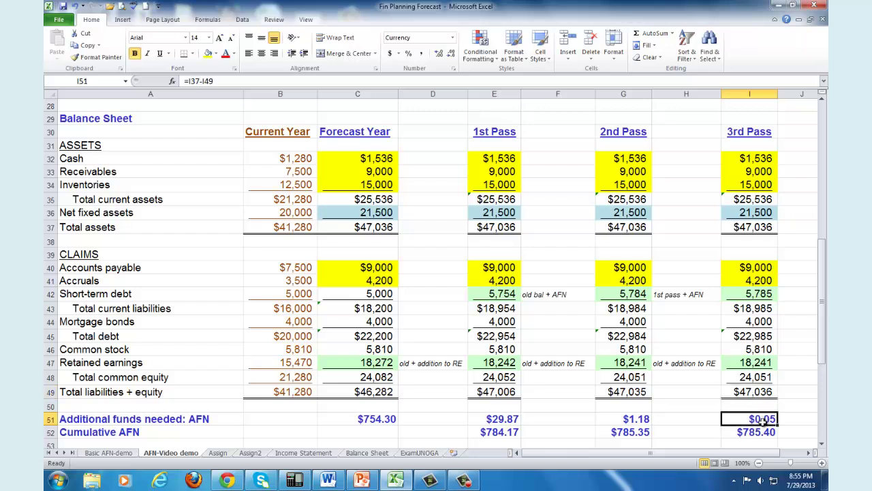
Scroll right to the 4th Pass and confirm K51's AFN is $0.00, cumulative $785.40
click(714, 455)
drag(714, 455, 735, 458)
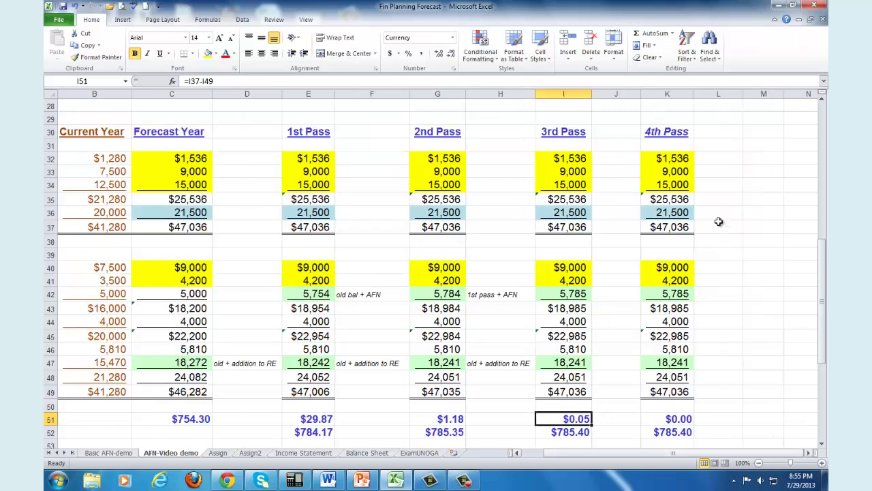
click(685, 424)
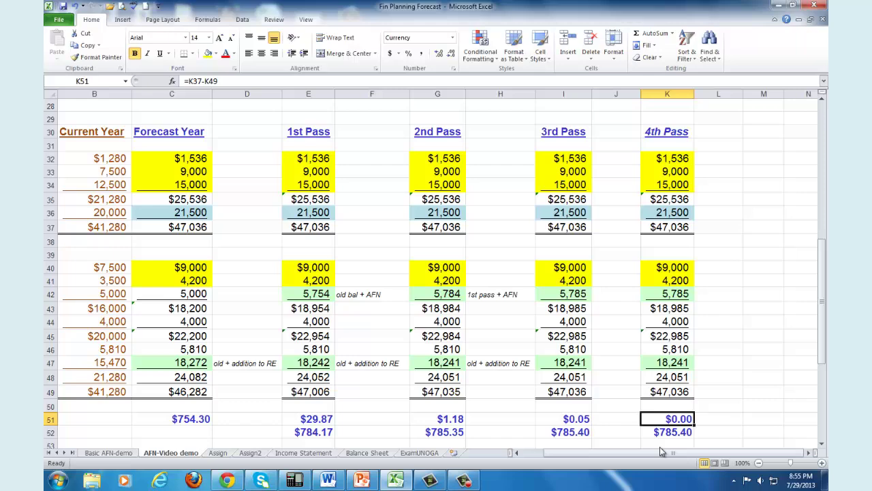
drag(659, 456, 660, 456)
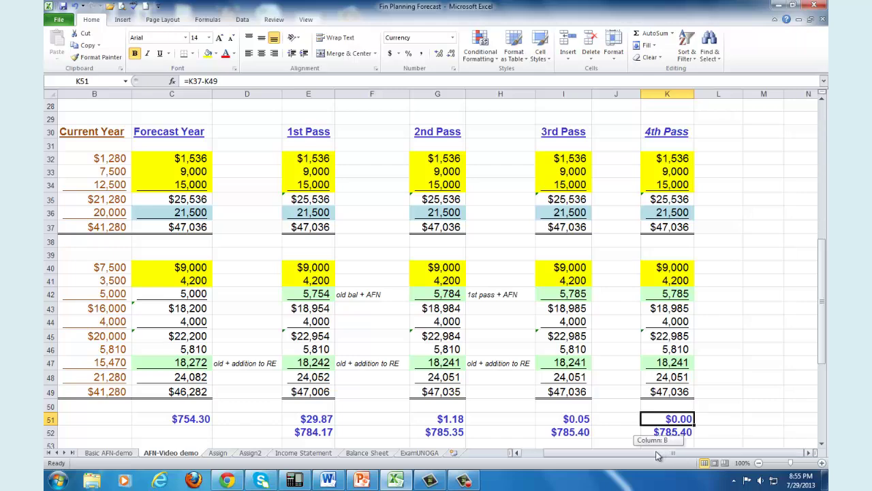
drag(822, 355, 822, 369)
drag(729, 455, 701, 458)
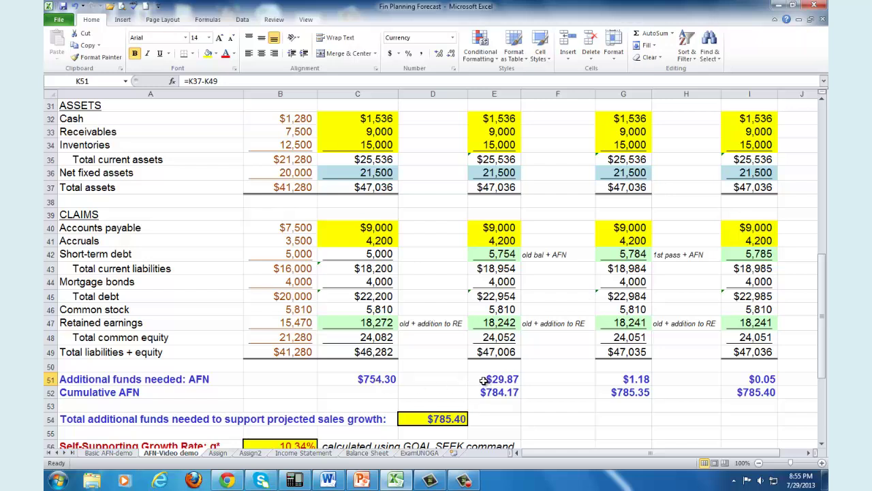
drag(483, 380, 741, 383)
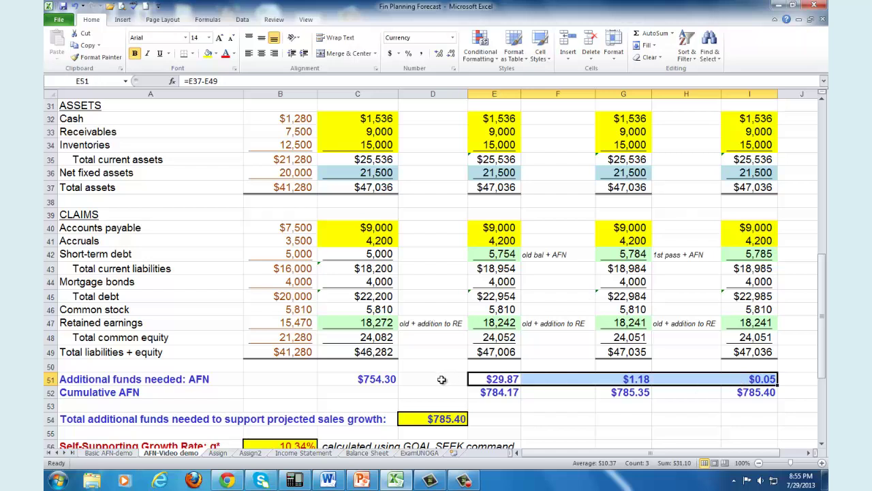
drag(365, 381, 750, 379)
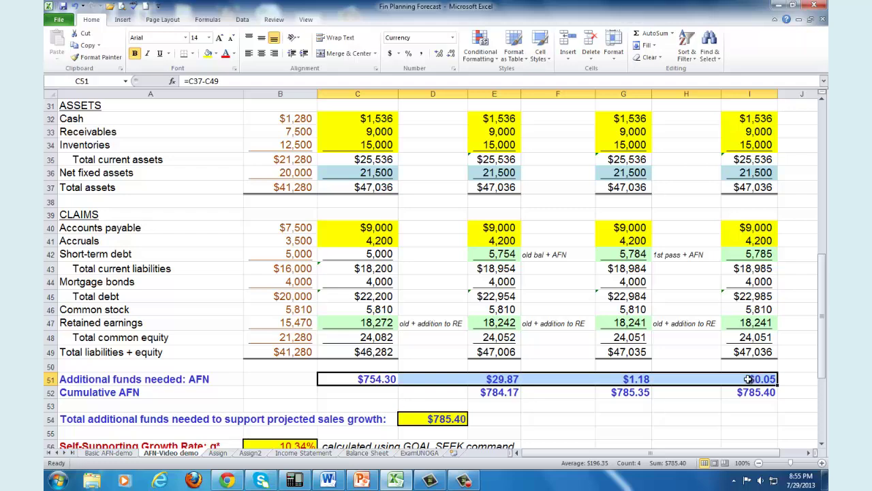
click(447, 419)
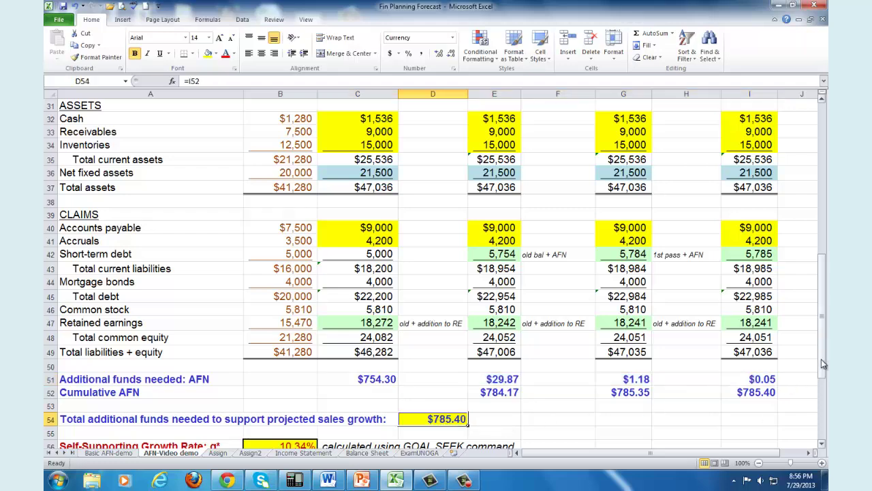
drag(823, 366, 826, 384)
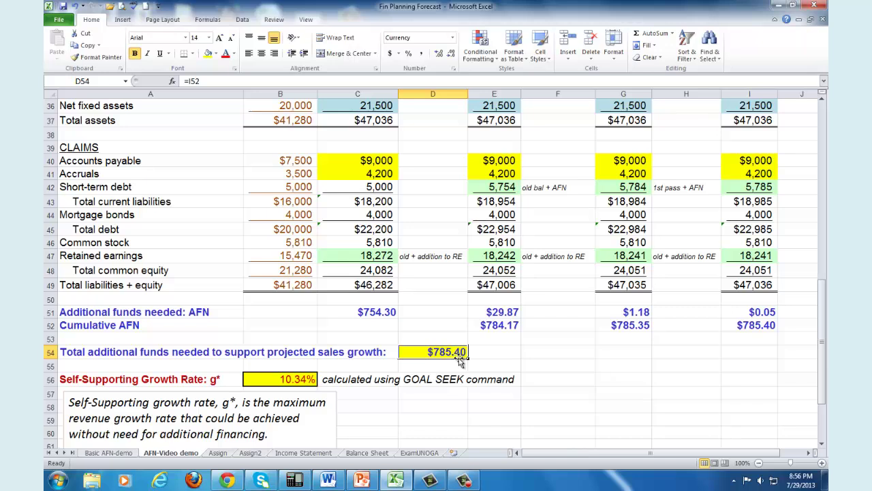
click(424, 393)
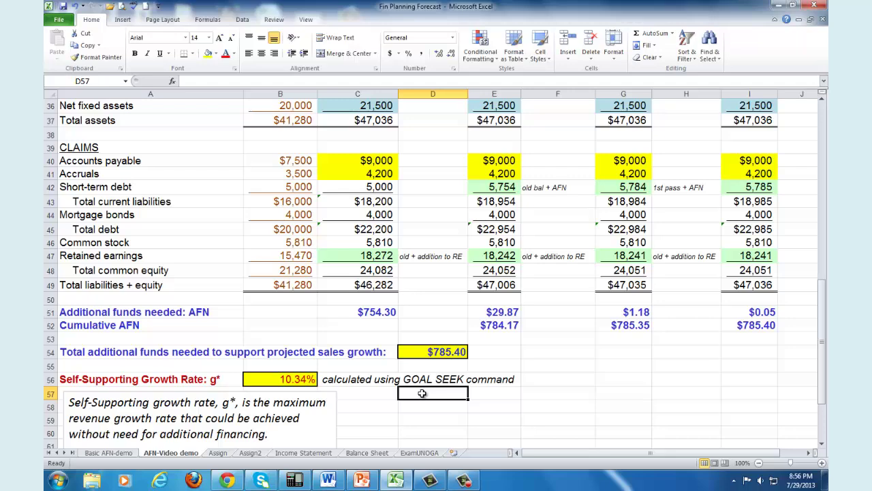
scroll(422, 393, down, 1)
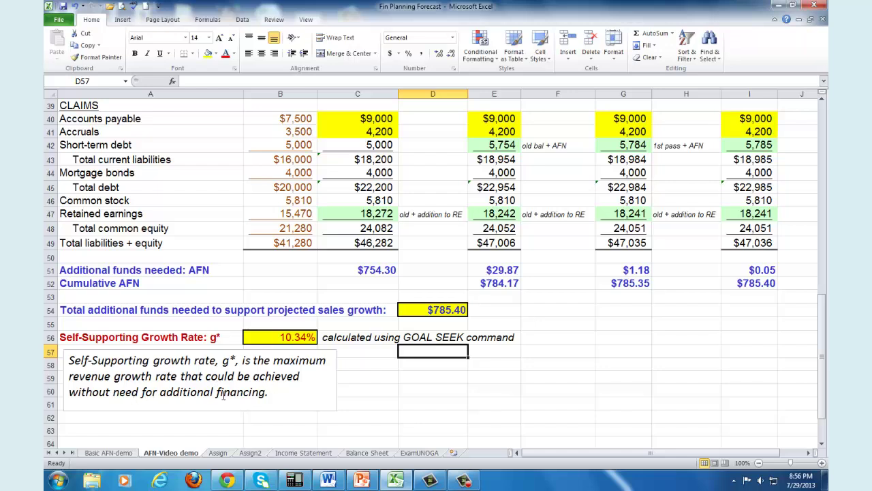
click(289, 338)
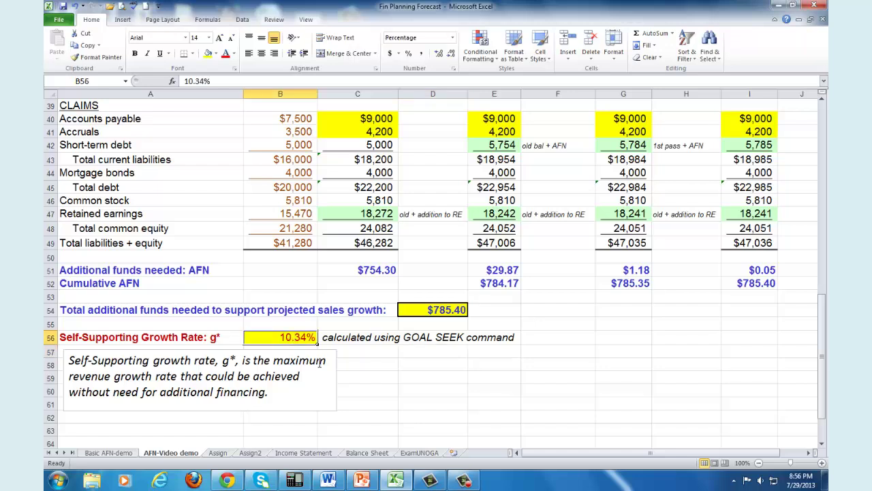
click(422, 367)
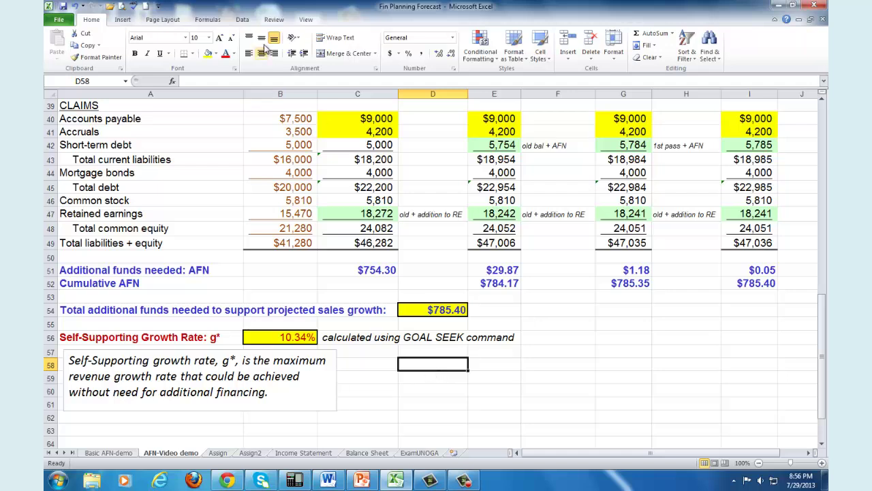
Goal Seek C51 to 0 by changing B6, solving sales growth at 10.34%
click(242, 20)
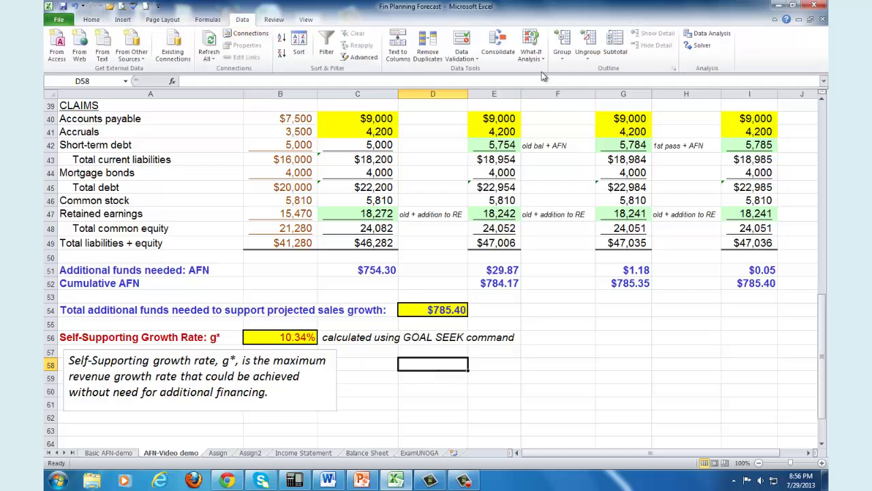
click(531, 54)
click(551, 83)
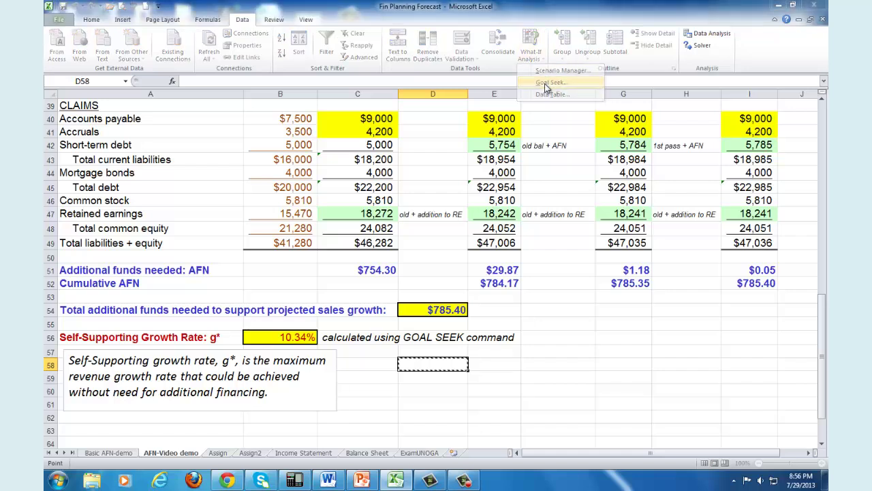
click(375, 270)
click(492, 145)
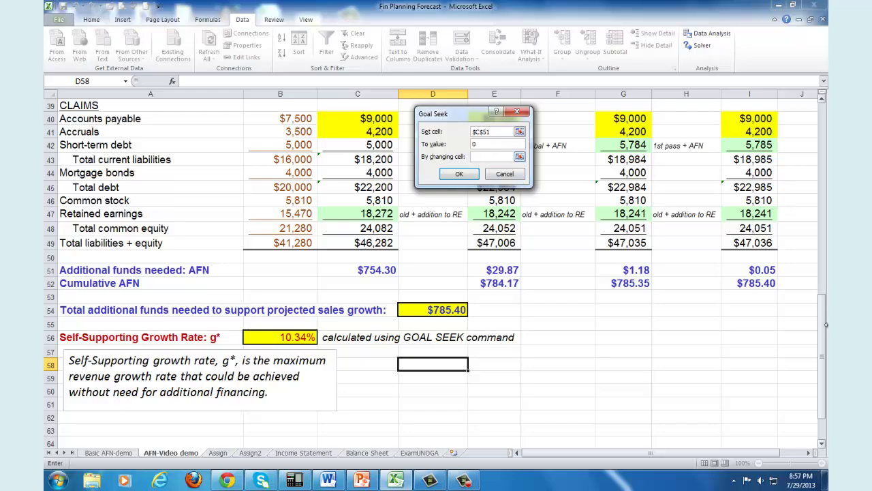
drag(823, 344, 828, 121)
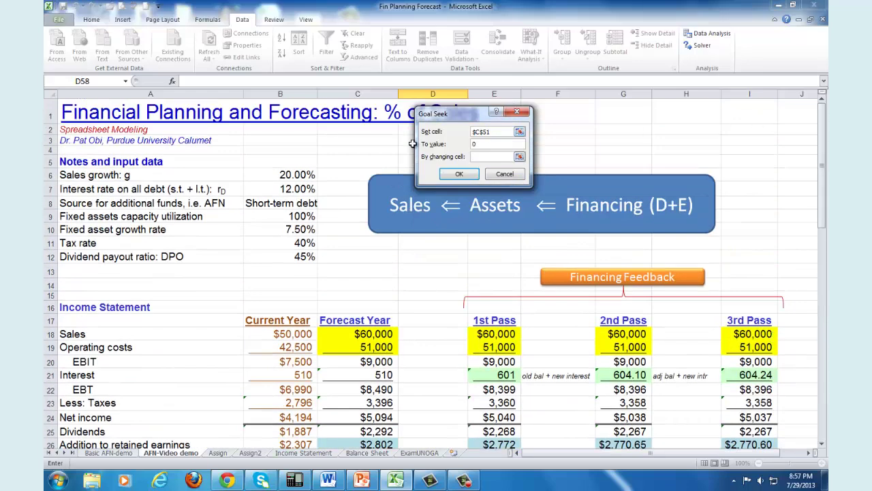
click(294, 175)
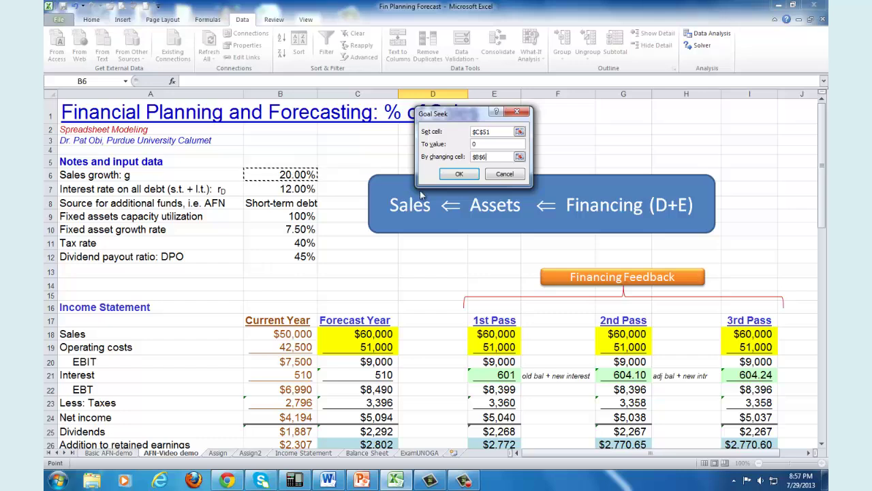
click(459, 174)
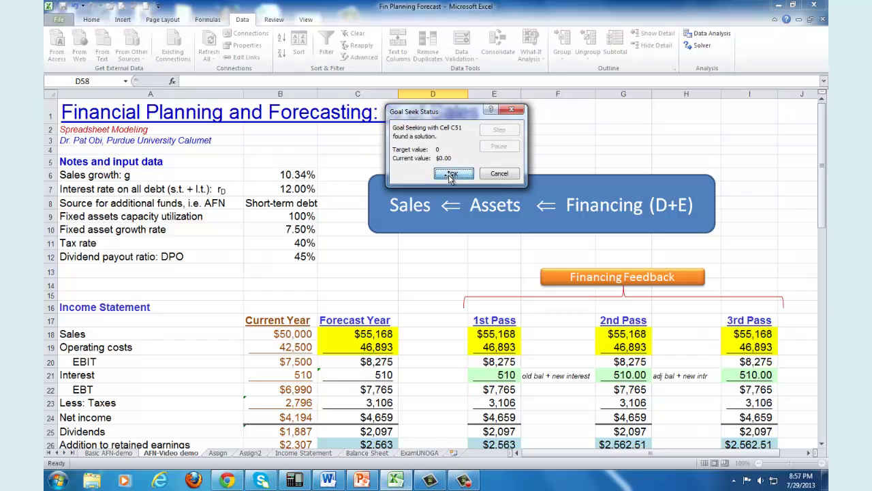
click(455, 178)
click(304, 176)
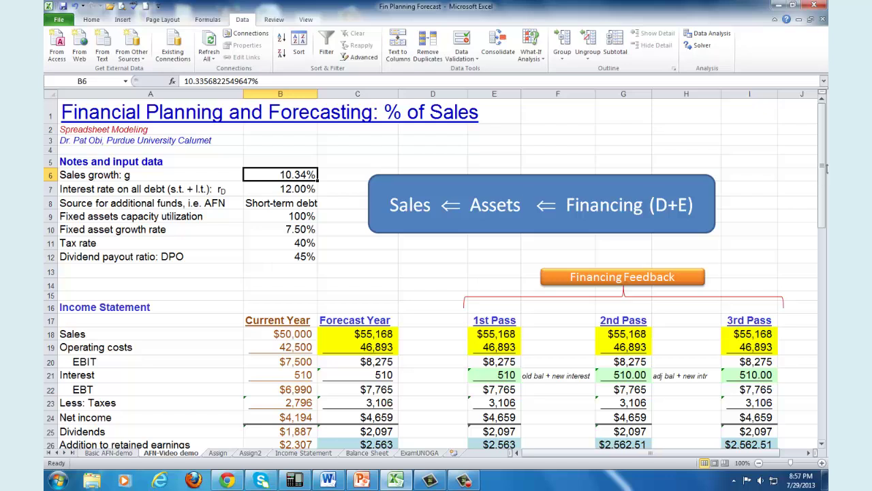
Confirm forecast-year AFN is zero, then enter 10% sales growth in B6 and check AFN
drag(821, 158, 817, 320)
click(386, 352)
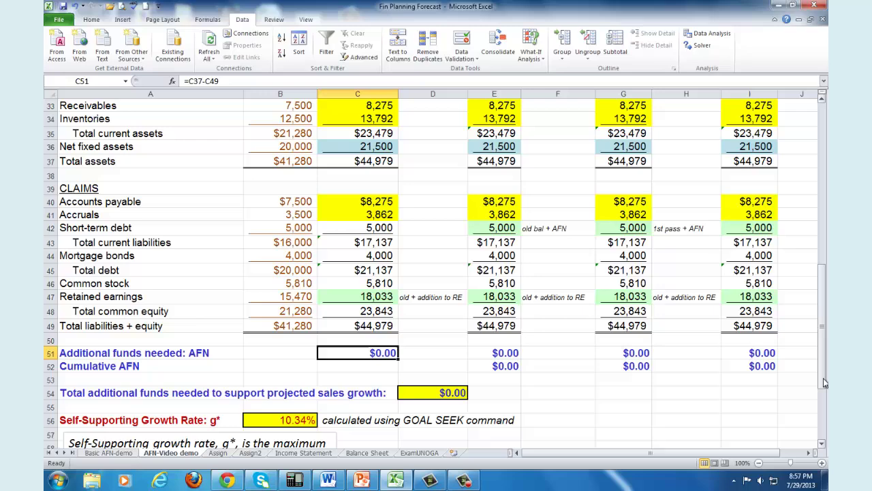
drag(824, 385, 826, 211)
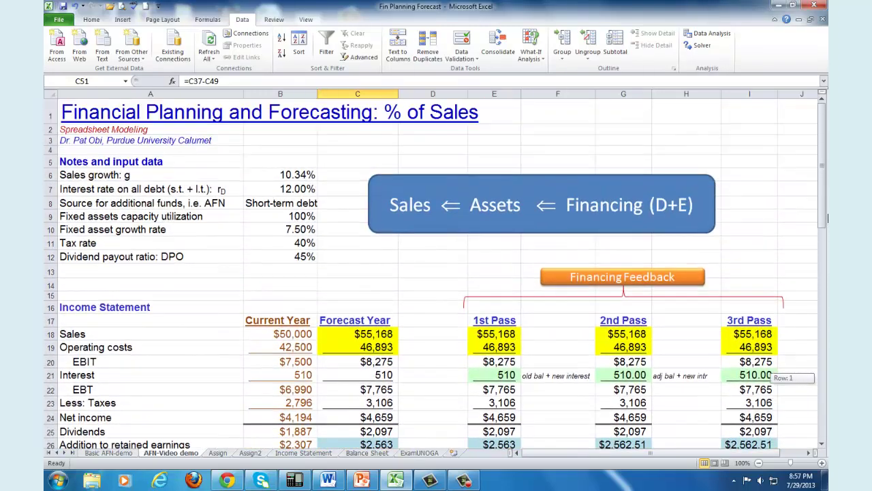
click(304, 175)
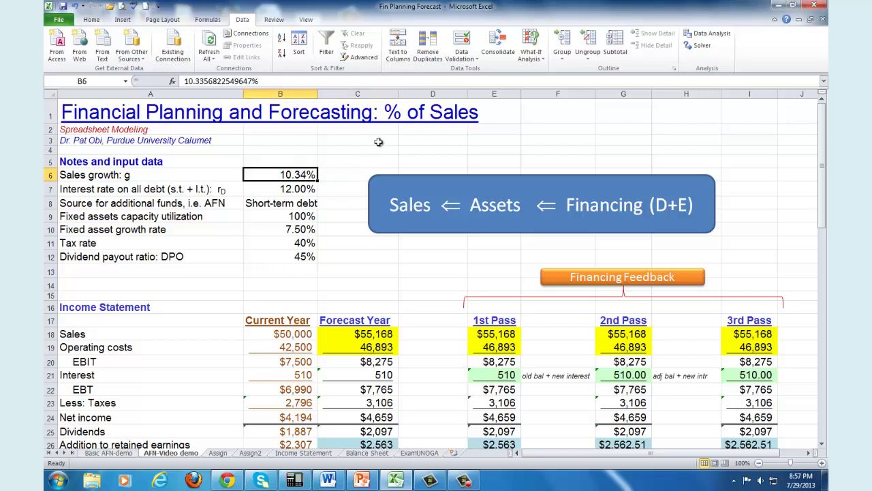
text(10%)
key(Return)
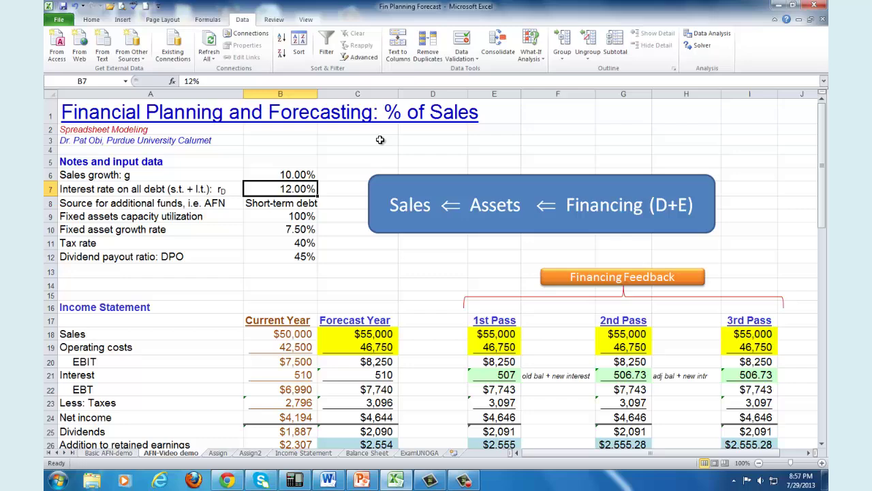
drag(823, 197, 827, 360)
click(381, 286)
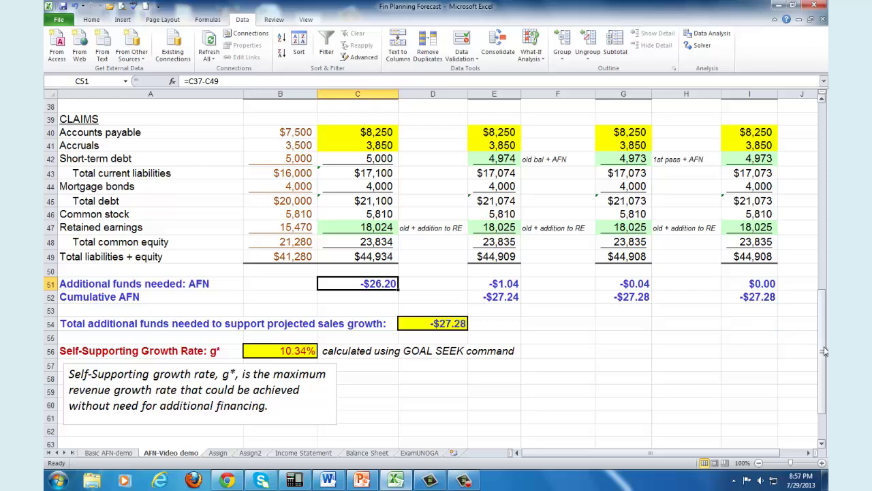
drag(827, 349, 811, 142)
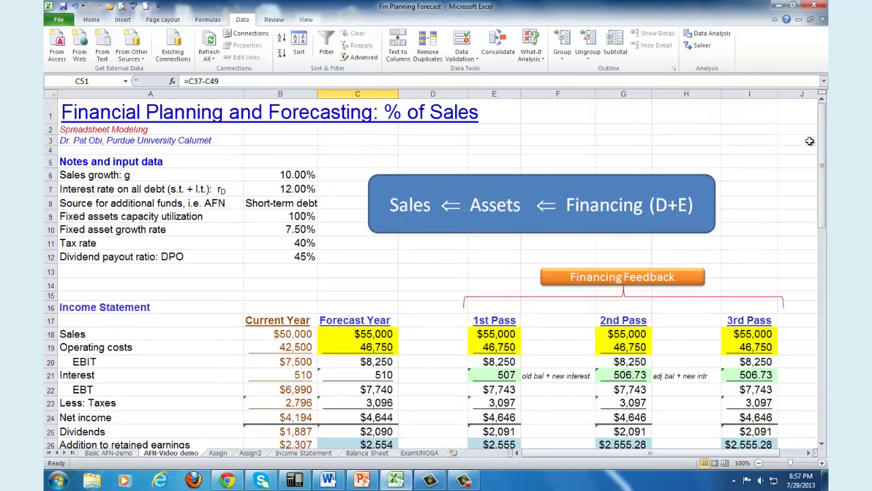
Undo back to 10.34% growth, then try 11% in B6 and check forecast-year AFN
click(74, 6)
scroll(307, 143, up, 2)
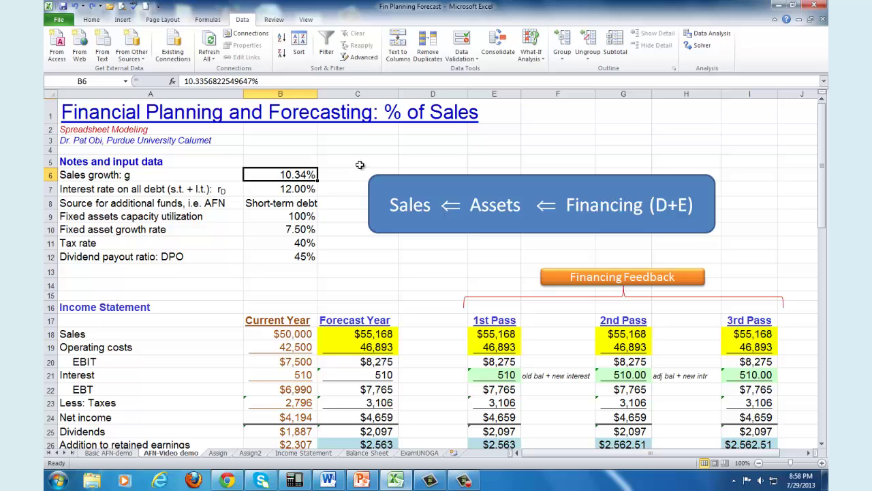
text(11)
key(Return)
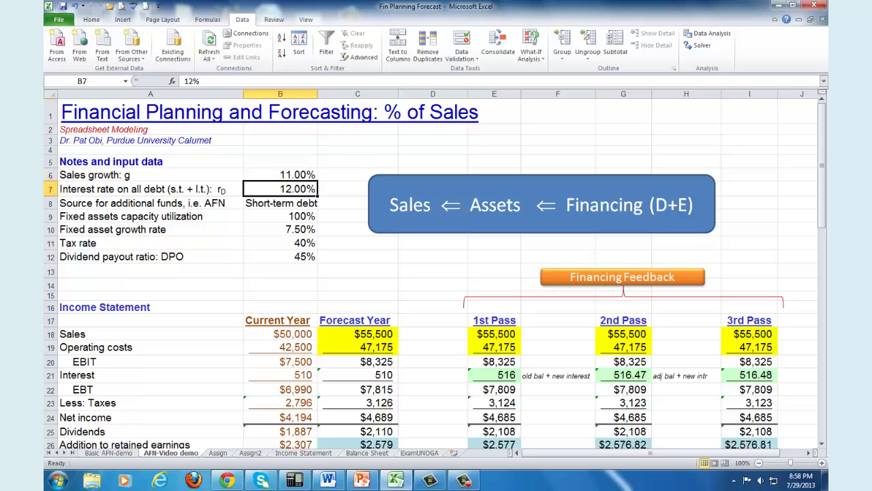
drag(824, 191, 818, 124)
click(368, 283)
Set sales growth in B6 back to 20% and verify total AFN in D54 is $785.40
click(300, 176)
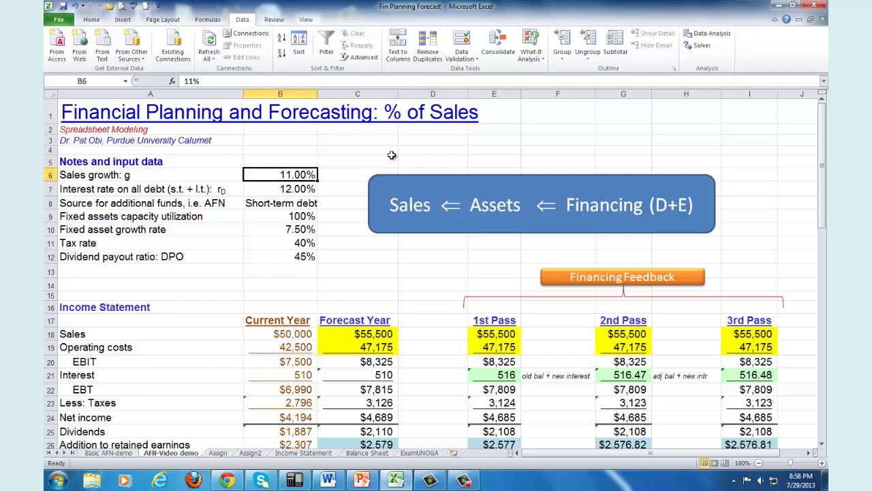
text(20)
key(Return)
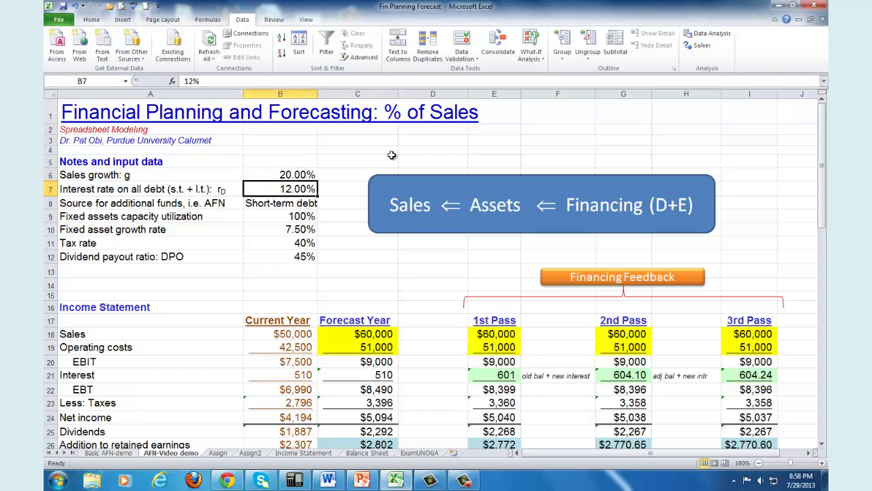
drag(823, 212, 821, 382)
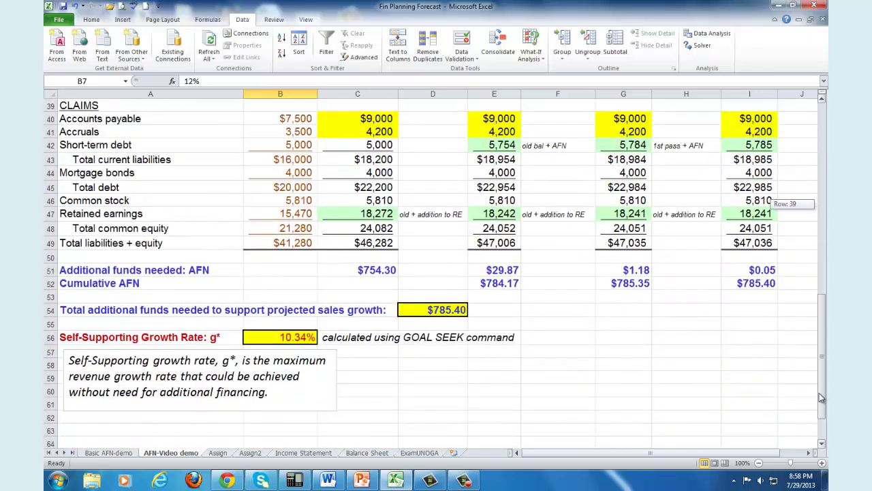
click(460, 315)
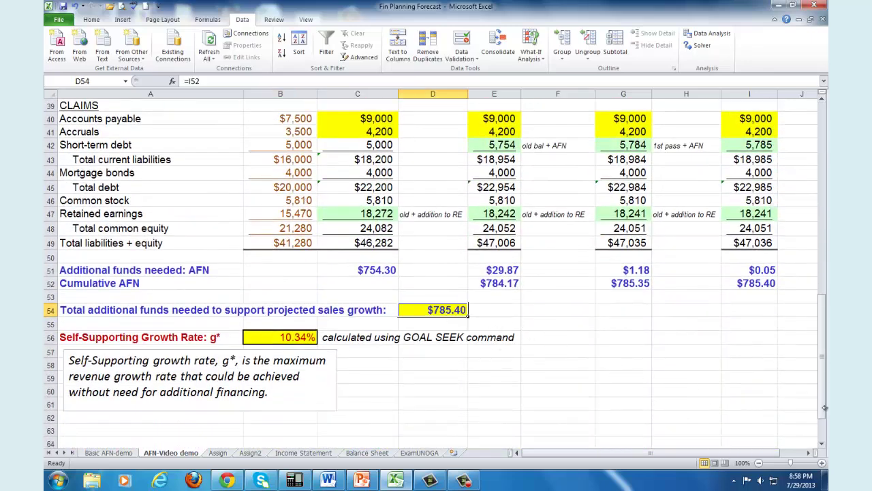
drag(824, 409, 823, 163)
click(291, 149)
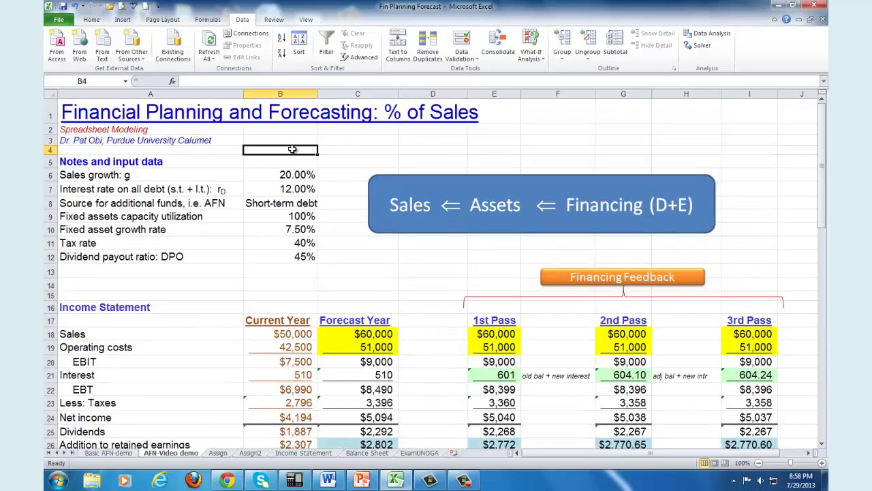